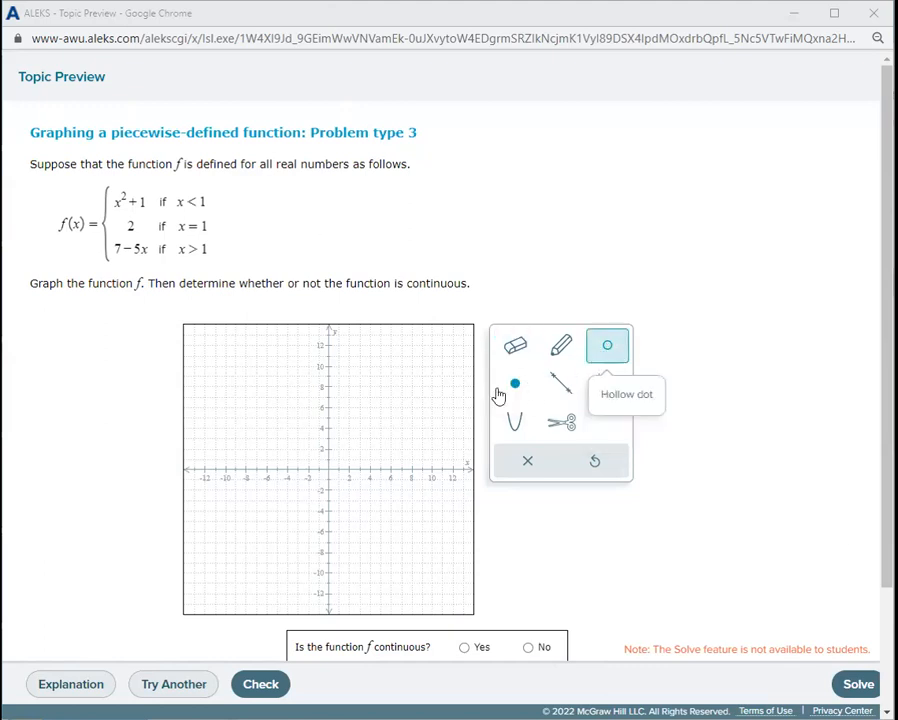
# Draw a trial ray from (-6, 7) through (7, -6) and clear the graph.
pyautogui.click(543, 390)
pyautogui.click(336, 405)
pyautogui.click(607, 384)
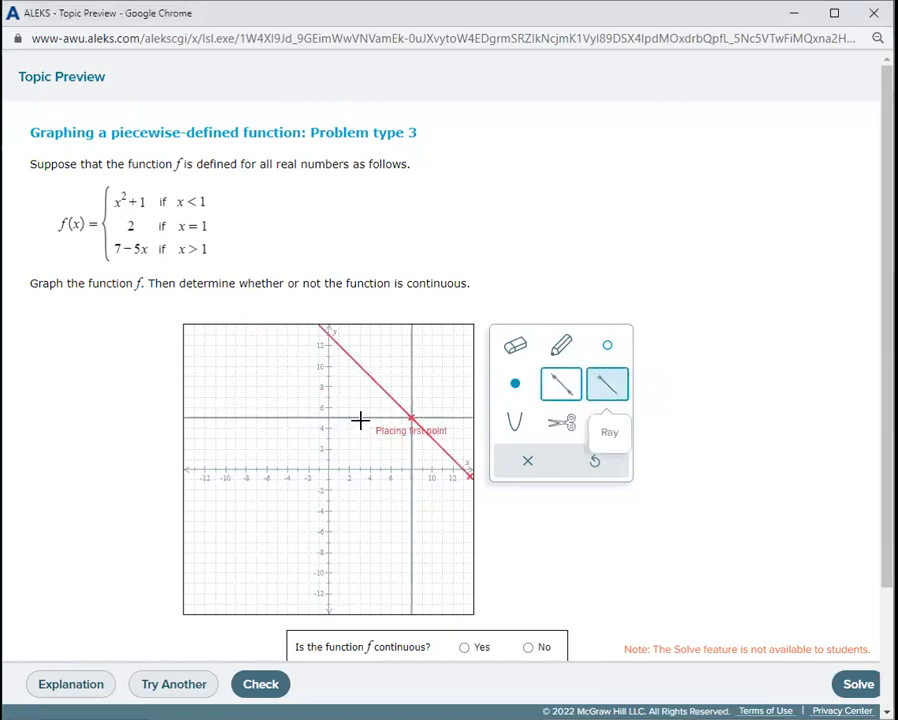
pyautogui.click(267, 397)
pyautogui.click(400, 531)
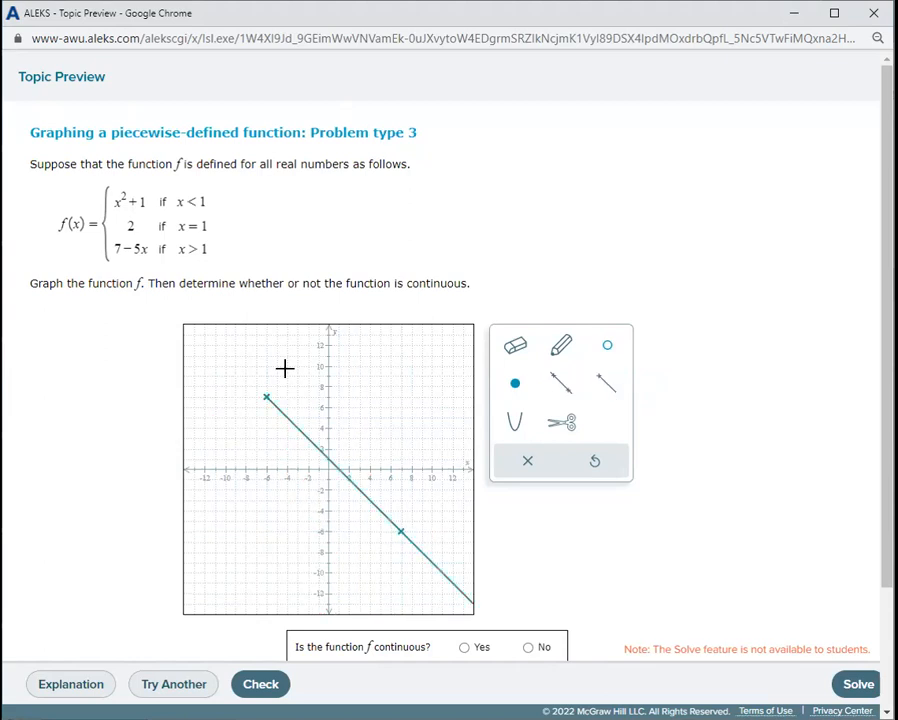
pyautogui.click(515, 421)
pyautogui.click(524, 458)
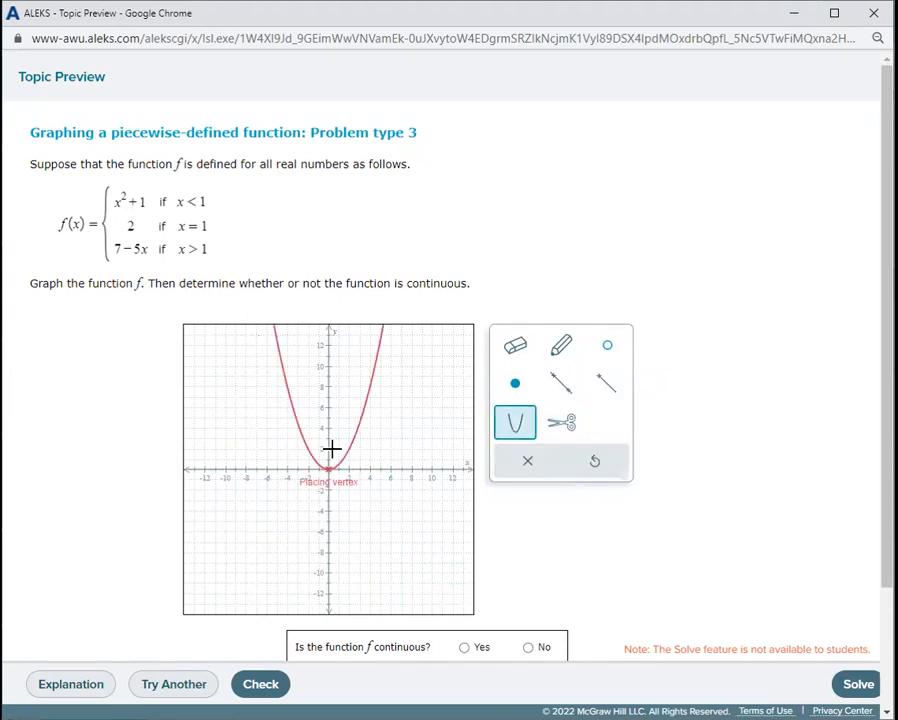
pyautogui.click(337, 485)
pyautogui.click(332, 486)
pyautogui.click(612, 470)
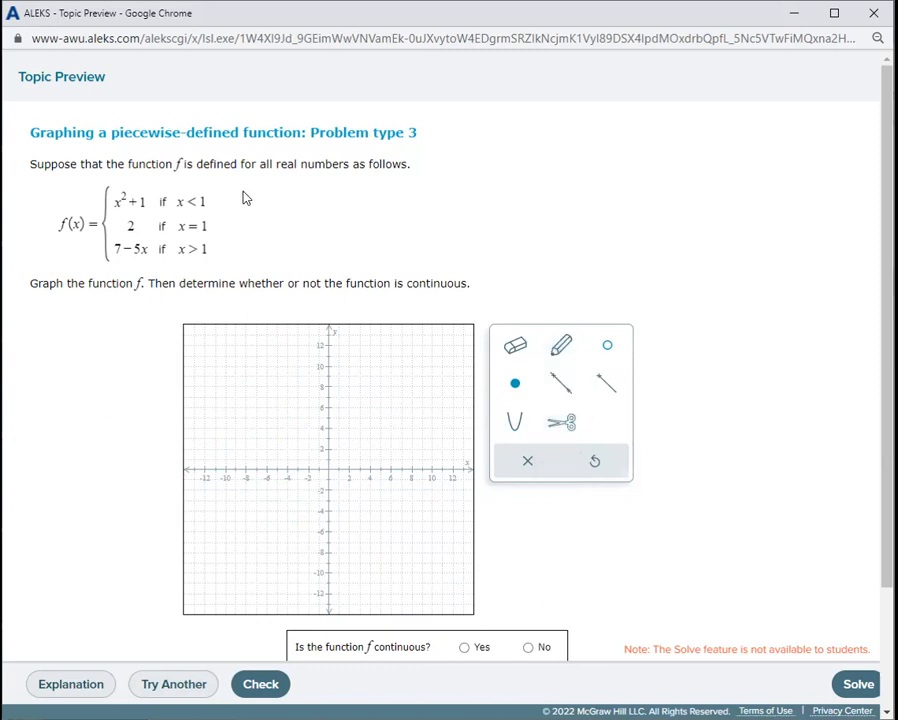
pyautogui.click(511, 426)
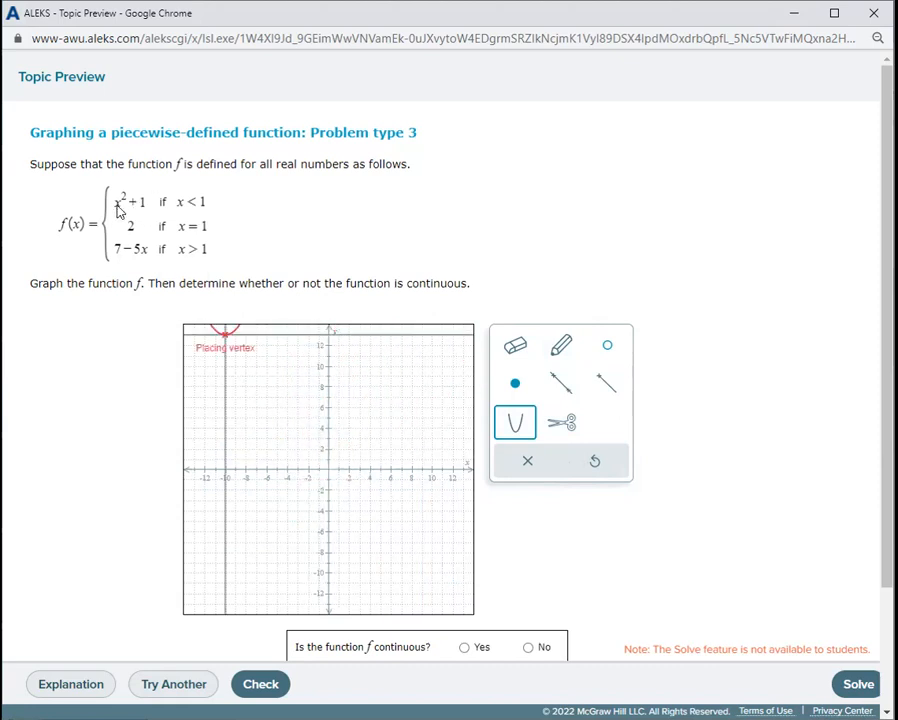
pyautogui.click(326, 457)
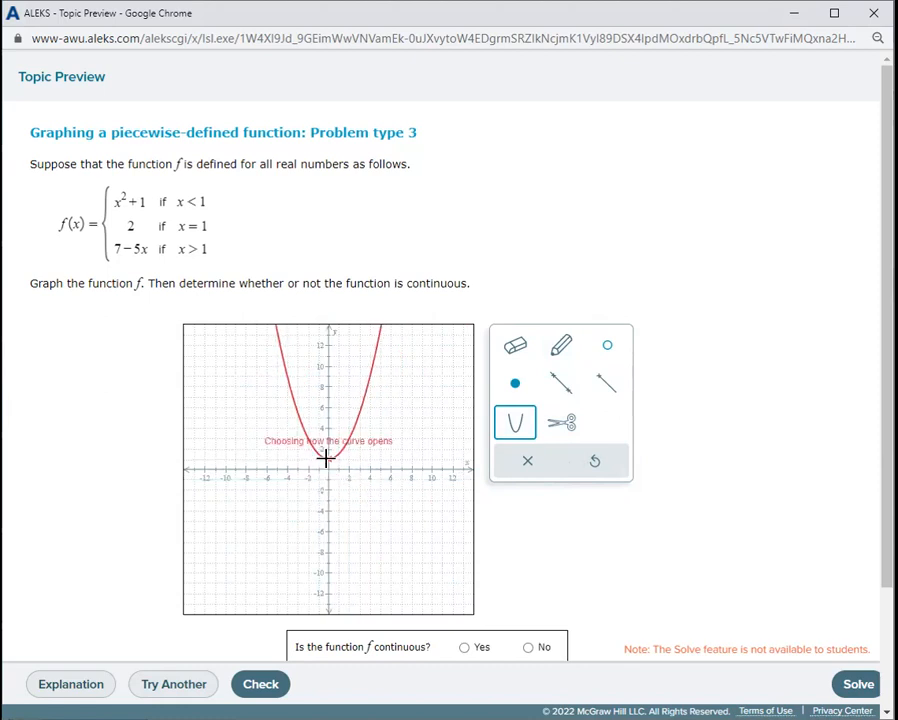
pyautogui.click(590, 462)
# Graph x² + 1 as an upward-opening parabola with vertex (0, 1) passing through (-1, 2).
pyautogui.click(502, 420)
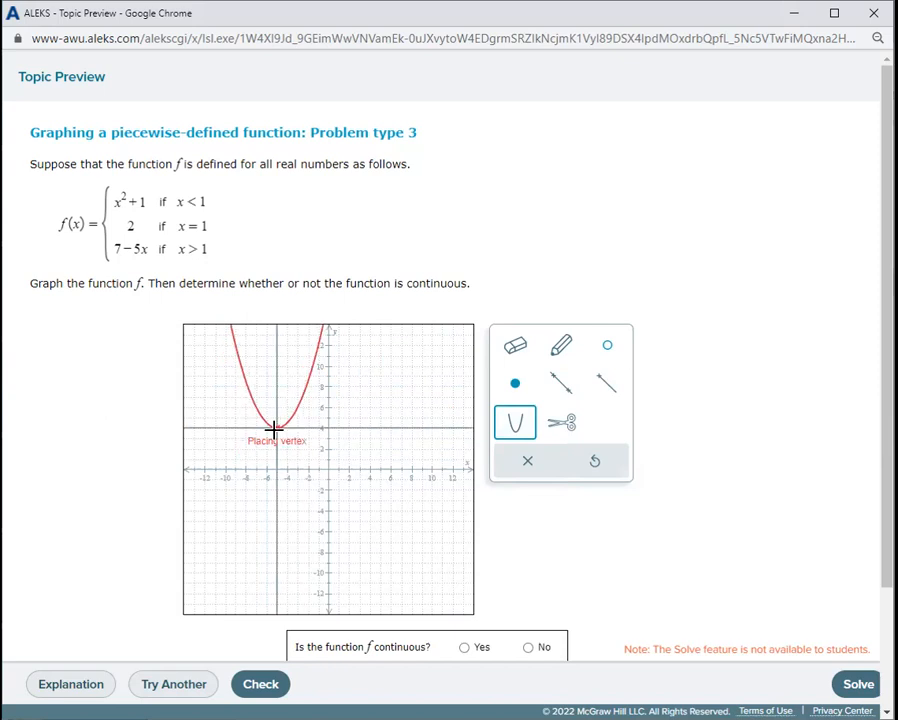
pyautogui.click(327, 456)
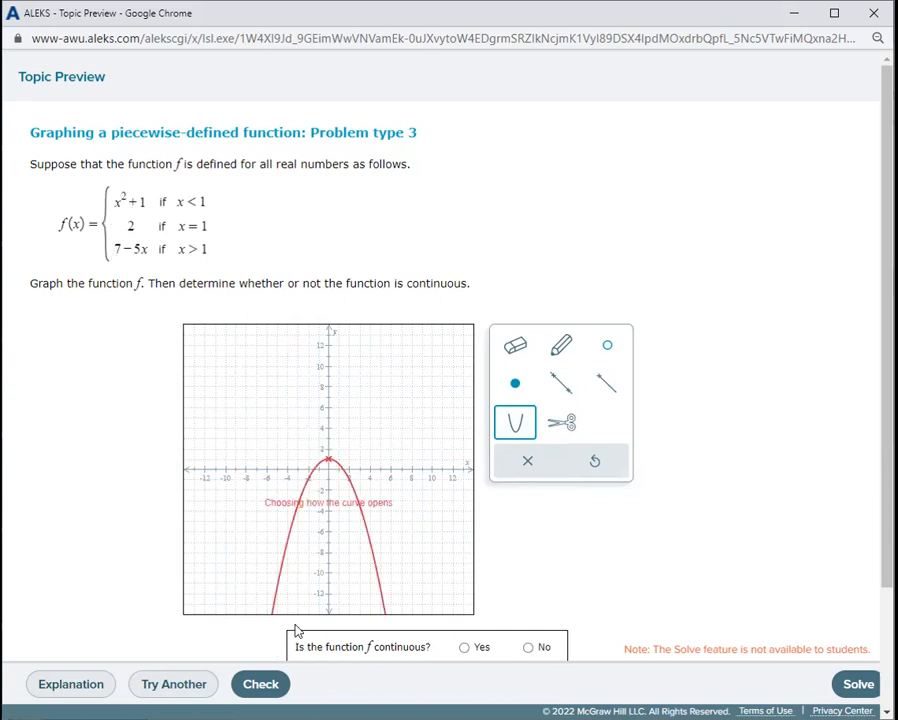
pyautogui.click(336, 350)
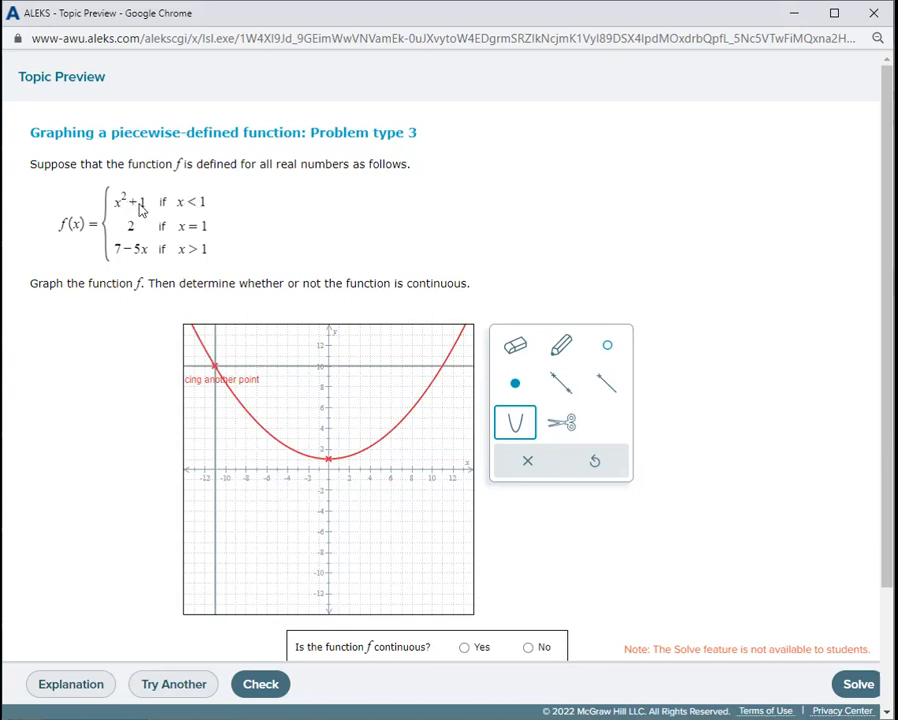
pyautogui.click(318, 449)
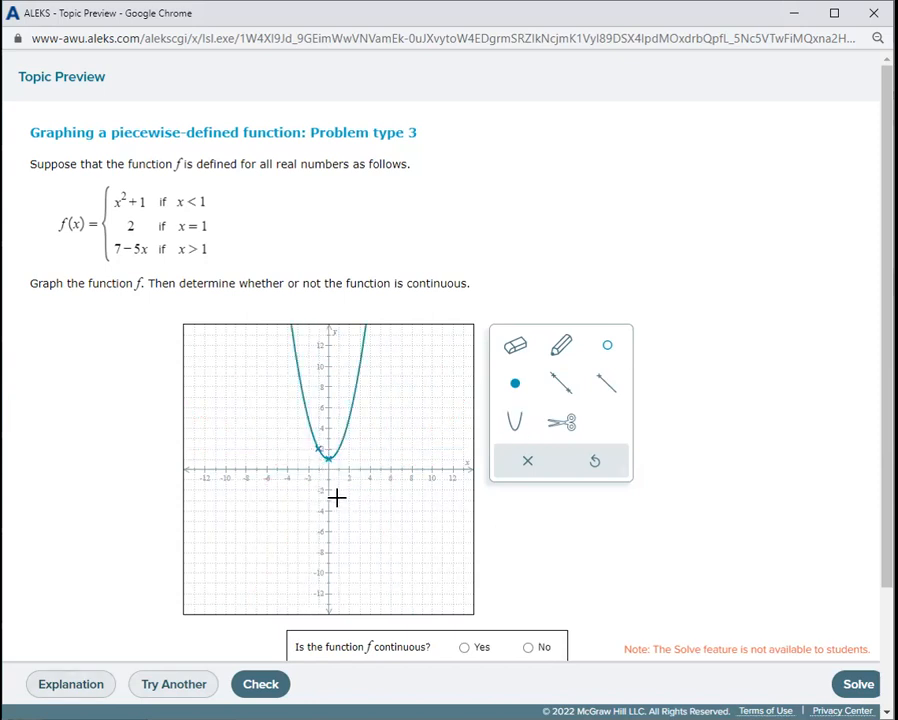
# Examine the parabola closely around x = 1, where the first piece has to end.
pyautogui.hotkey('ctrl', '+')
pyautogui.hotkey('ctrl', '+')
pyautogui.scroll(-2, 409, 508)
pyautogui.scroll(1, 398, 376)
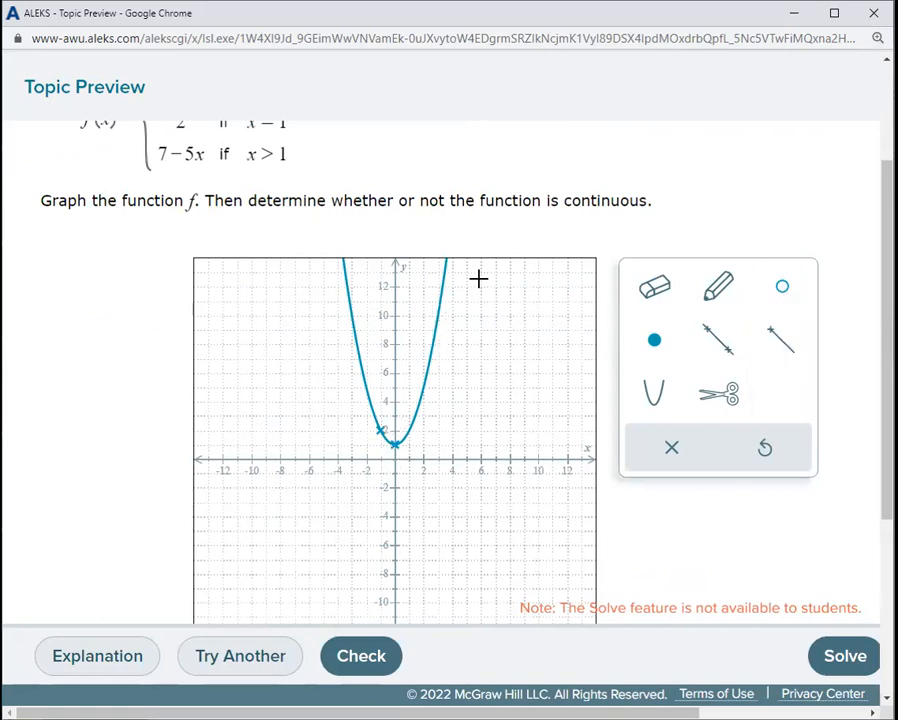
pyautogui.scroll(-1, 577, 418)
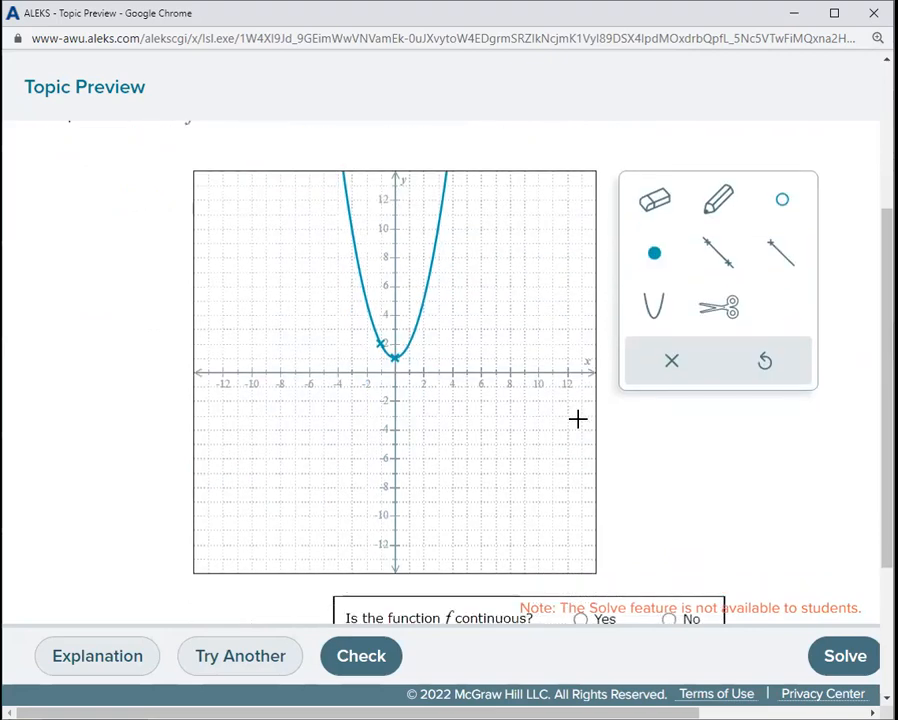
pyautogui.hotkey('ctrl', '-')
pyautogui.scroll(2, 490, 400)
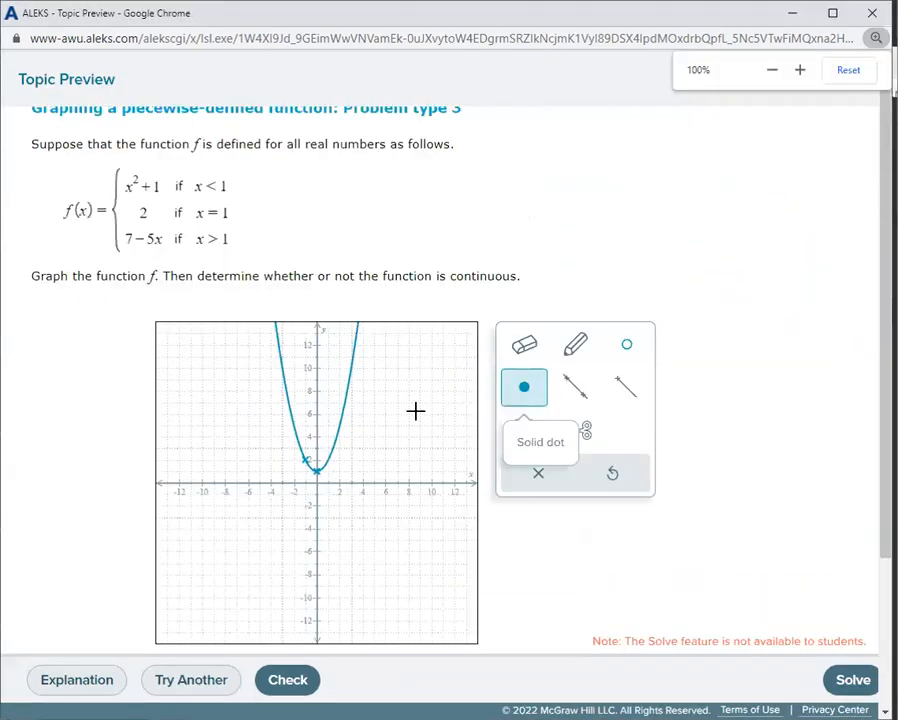
pyautogui.hotkey('ctrl', '-')
pyautogui.hotkey('ctrl', '-')
pyautogui.hotkey('ctrl', '+')
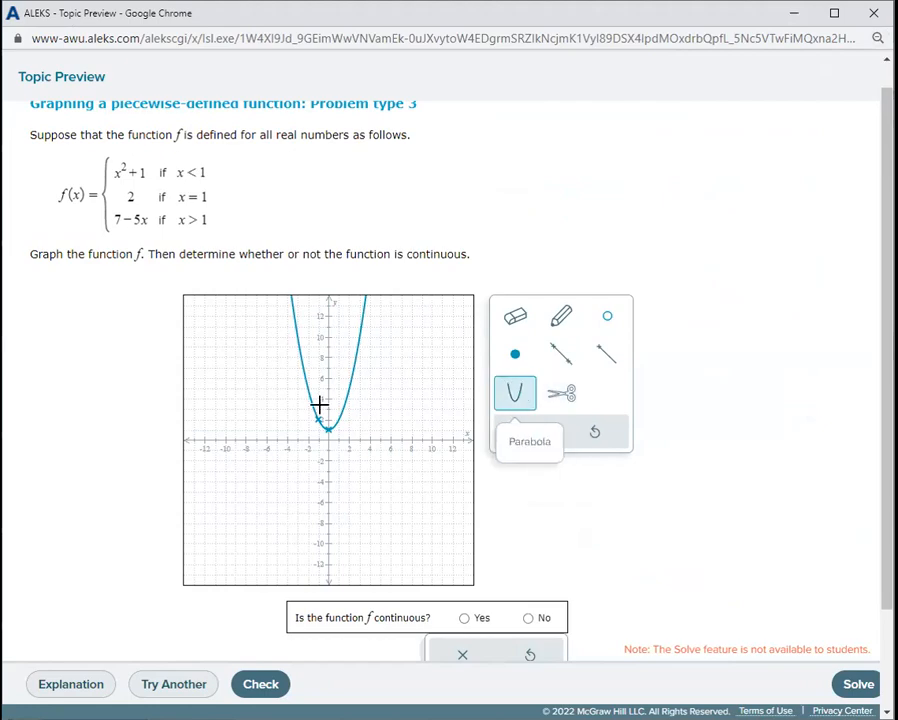
pyautogui.hotkey('ctrl', '+')
pyautogui.hotkey('ctrl', '+')
pyautogui.hotkey('ctrl', '+')
pyautogui.hotkey('ctrl', '+')
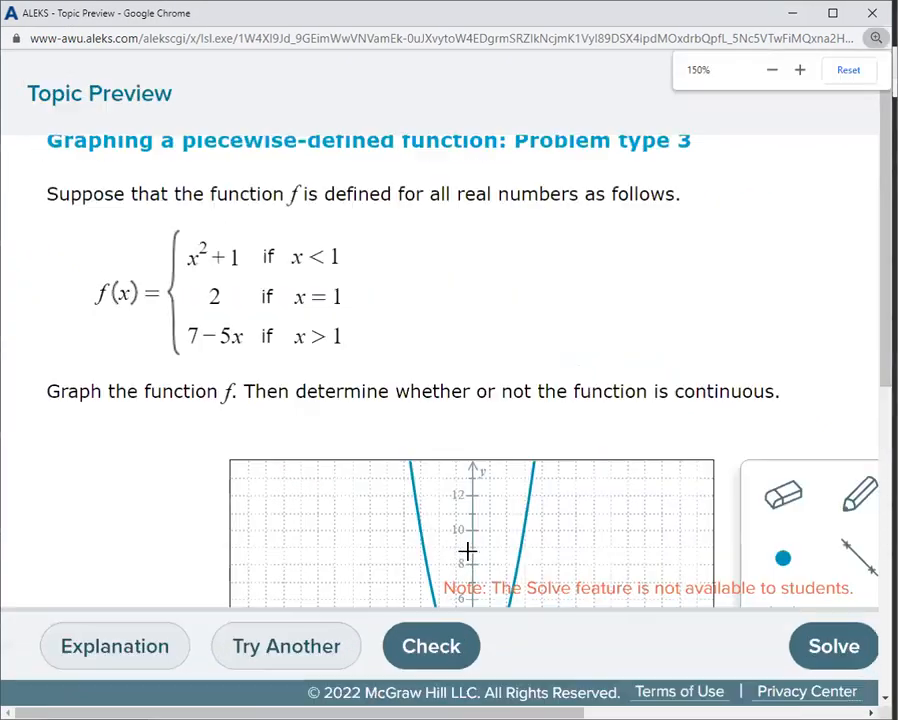
pyautogui.scroll(-3, 620, 545)
pyautogui.scroll(2, 622, 529)
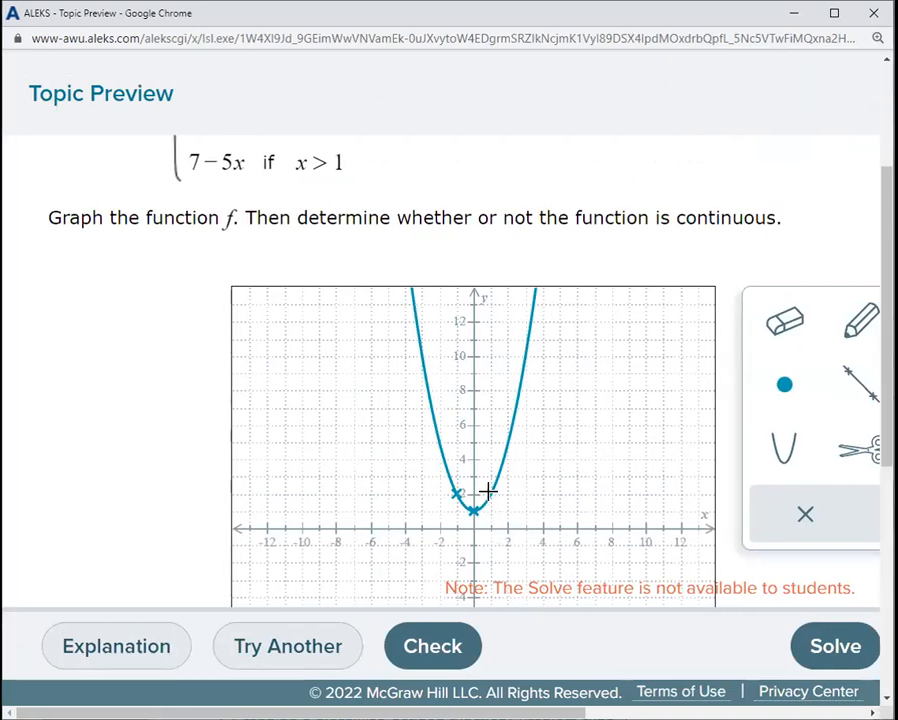
pyautogui.click(838, 458)
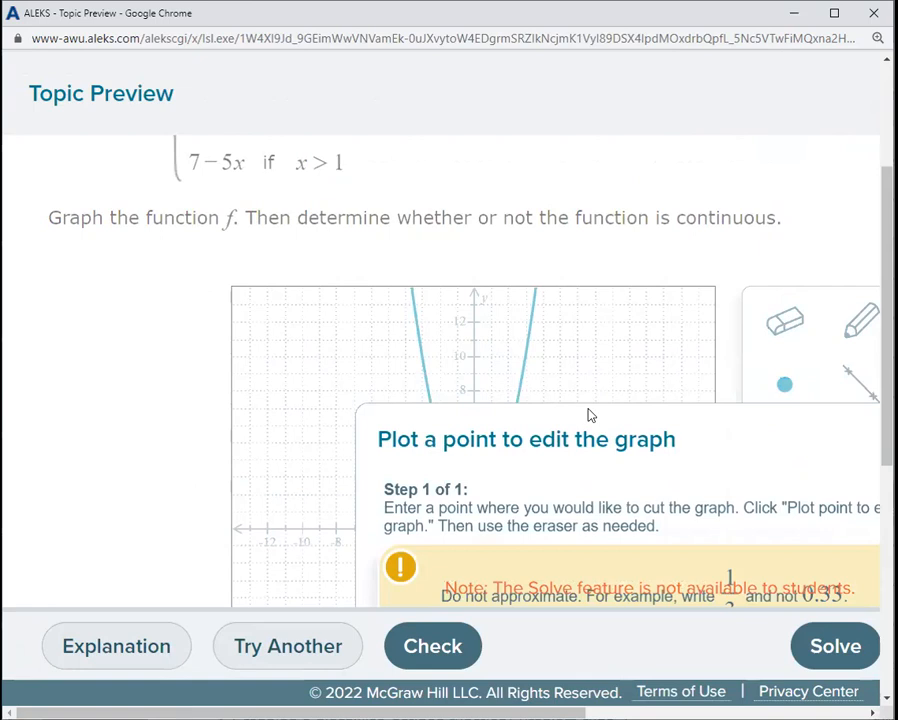
pyautogui.hotkey('ctrl', '-')
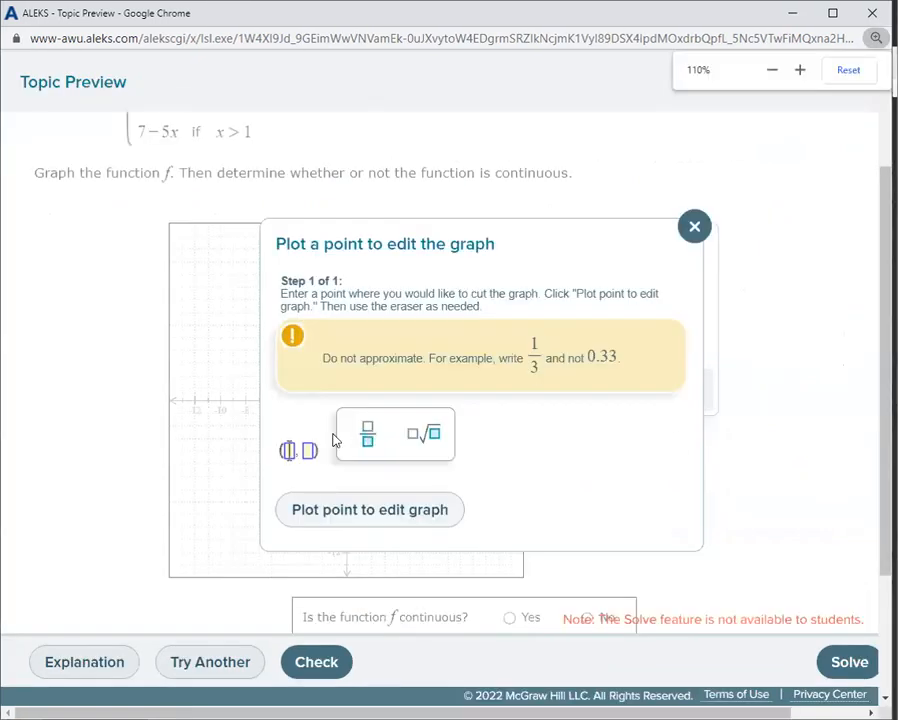
pyautogui.click(695, 229)
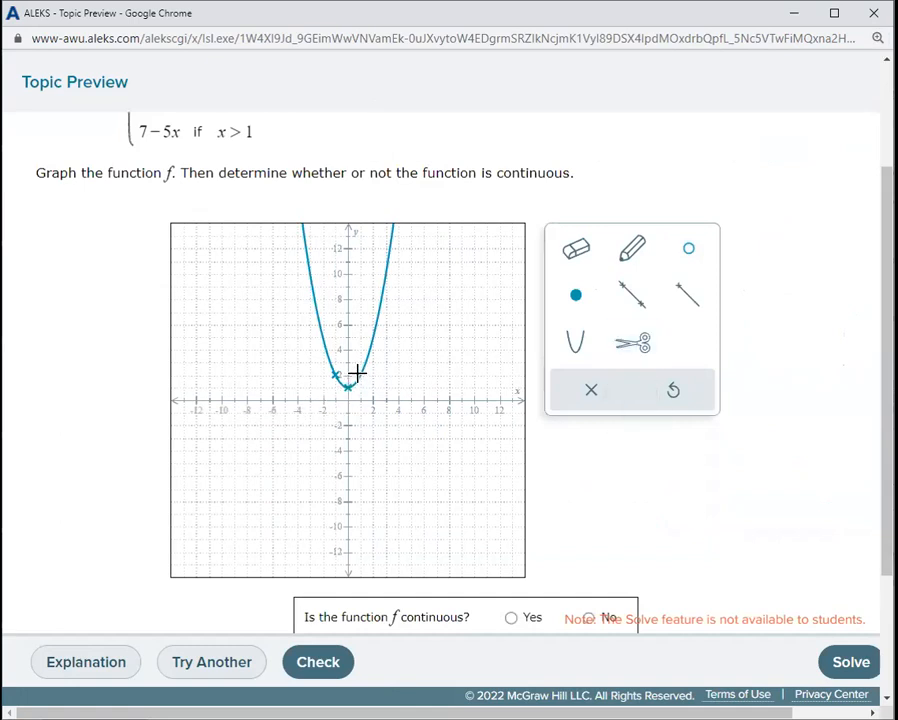
# Plot a cut point at (1, 2) on the parabola.
pyautogui.scroll(1, 296, 206)
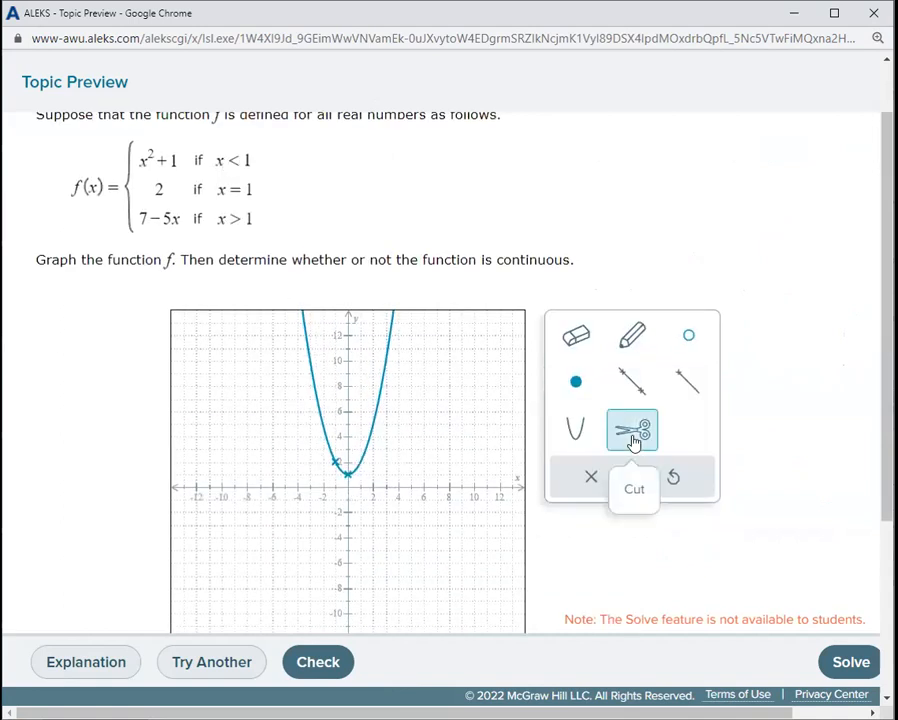
pyautogui.click(633, 432)
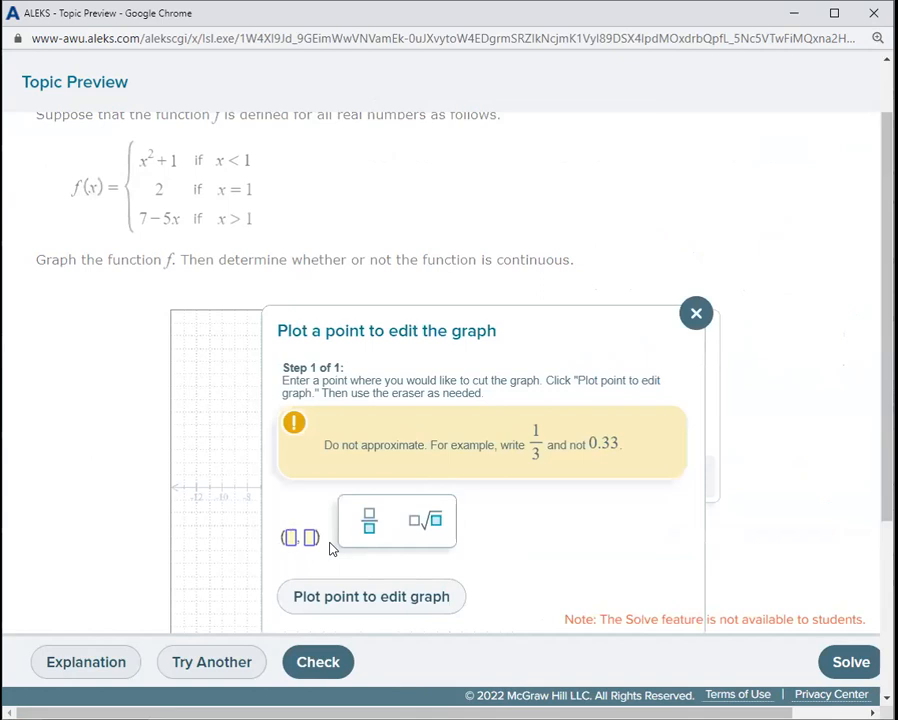
pyautogui.write('1')
pyautogui.press('Tab')
pyautogui.write('2')
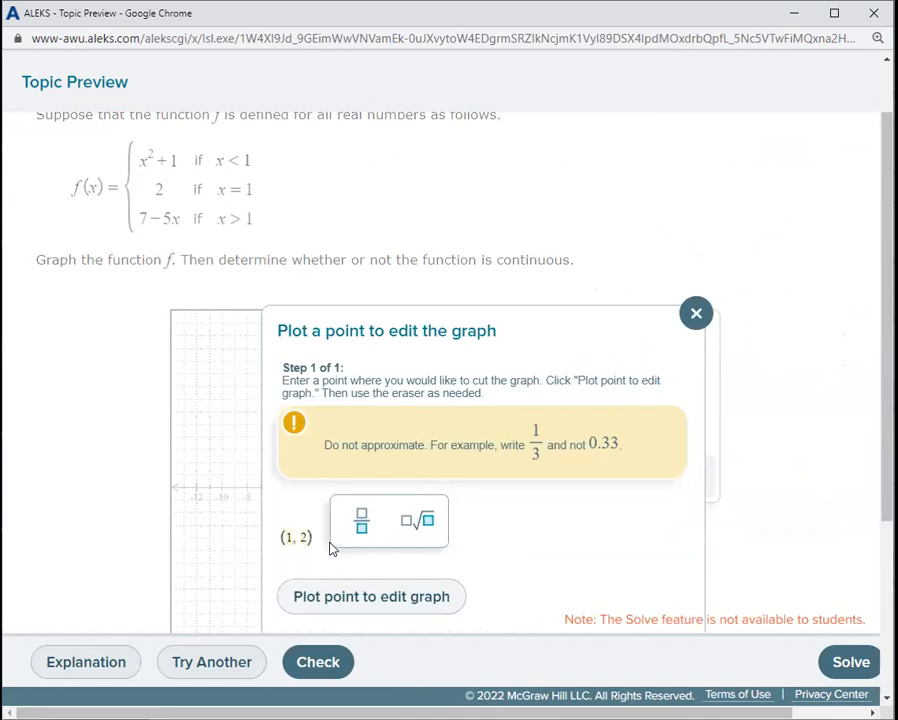
pyautogui.click(386, 598)
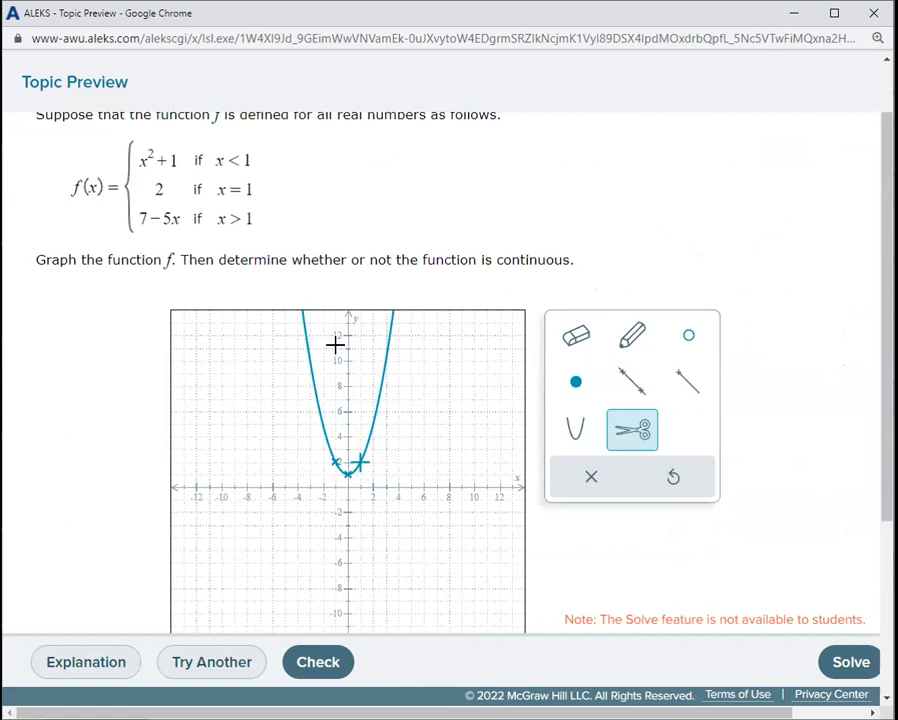
pyautogui.click(646, 445)
pyautogui.click(633, 438)
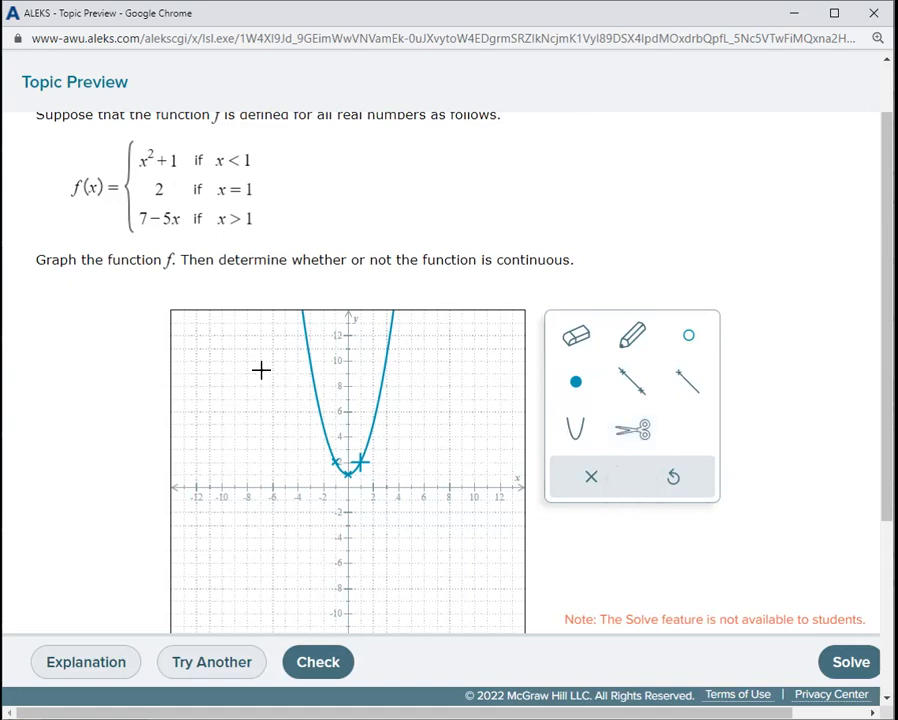
# Try erasing the parabola's branch beyond x = 1 and the cut point, and revert to the uncut parabola.
pyautogui.click(577, 334)
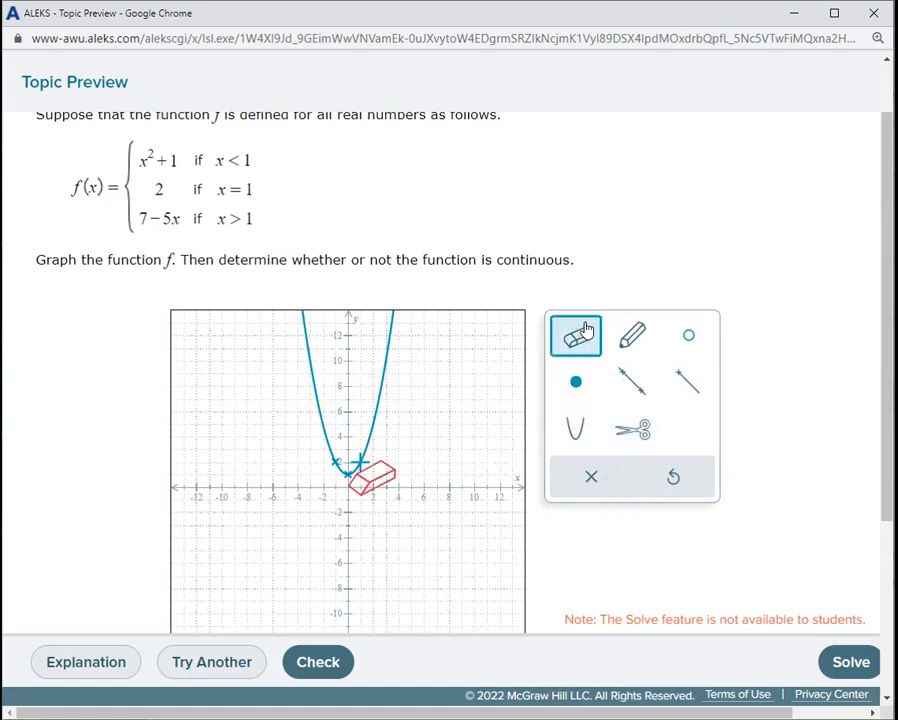
pyautogui.click(390, 360)
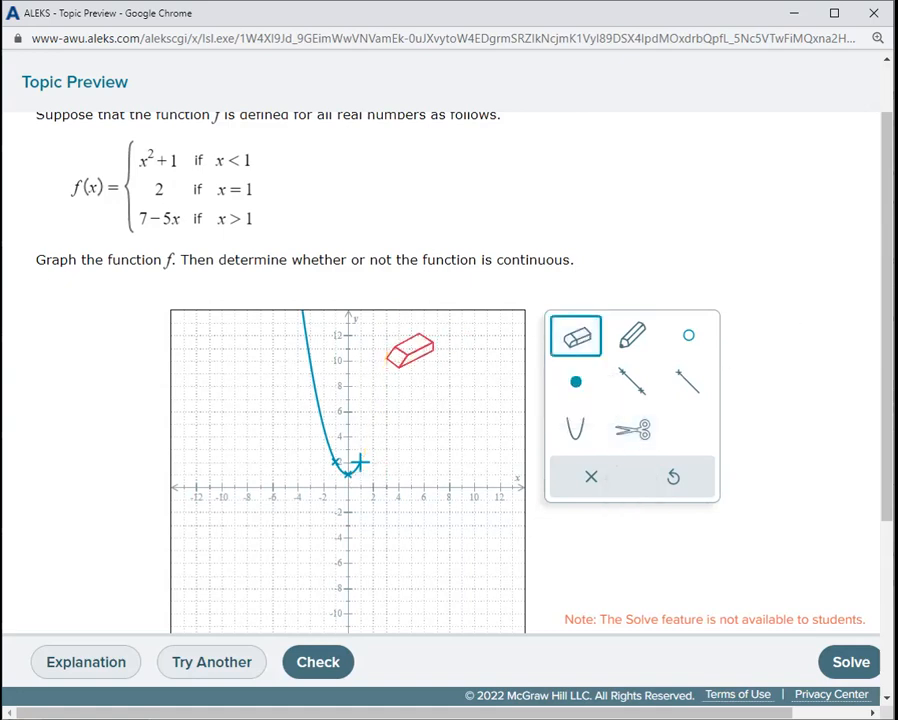
pyautogui.click(362, 462)
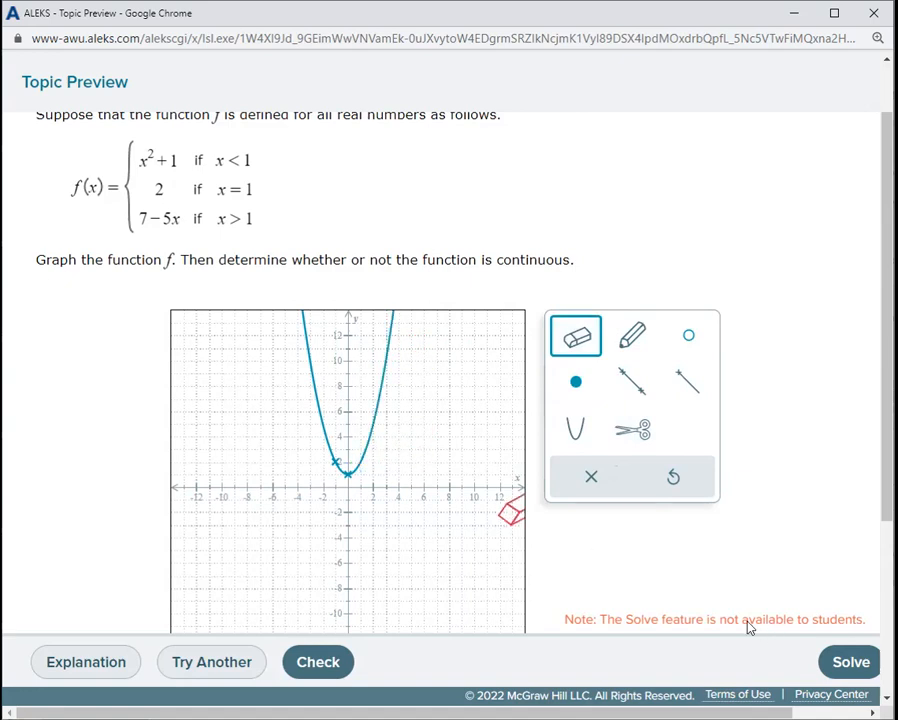
pyautogui.click(676, 480)
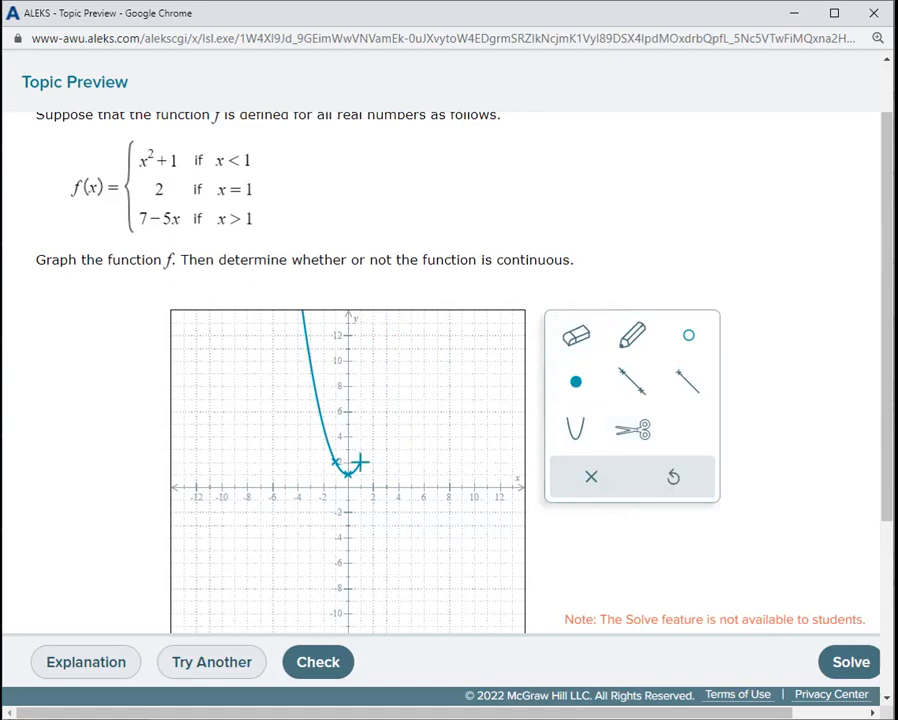
pyautogui.click(688, 492)
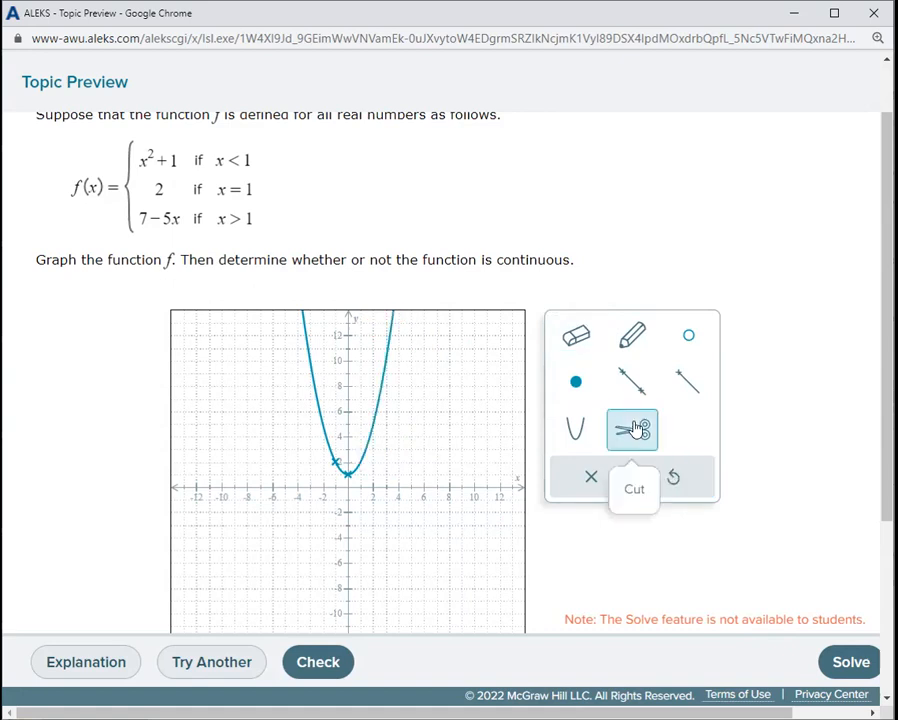
# Cut the parabola at (1, 2) and erase its branch for x > 1.
pyautogui.click(576, 336)
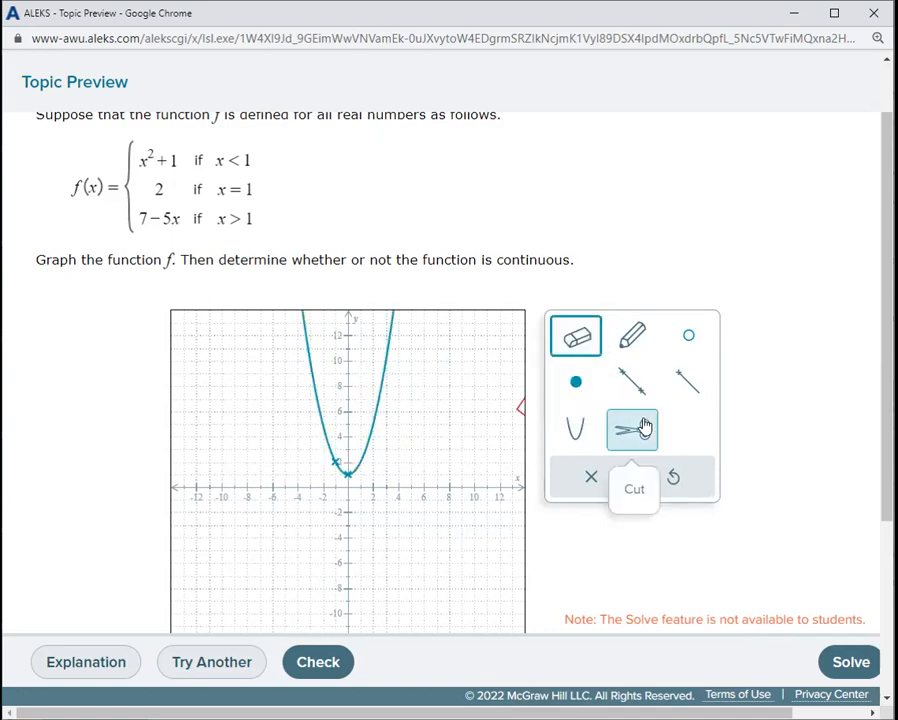
pyautogui.click(633, 428)
pyautogui.write('1,')
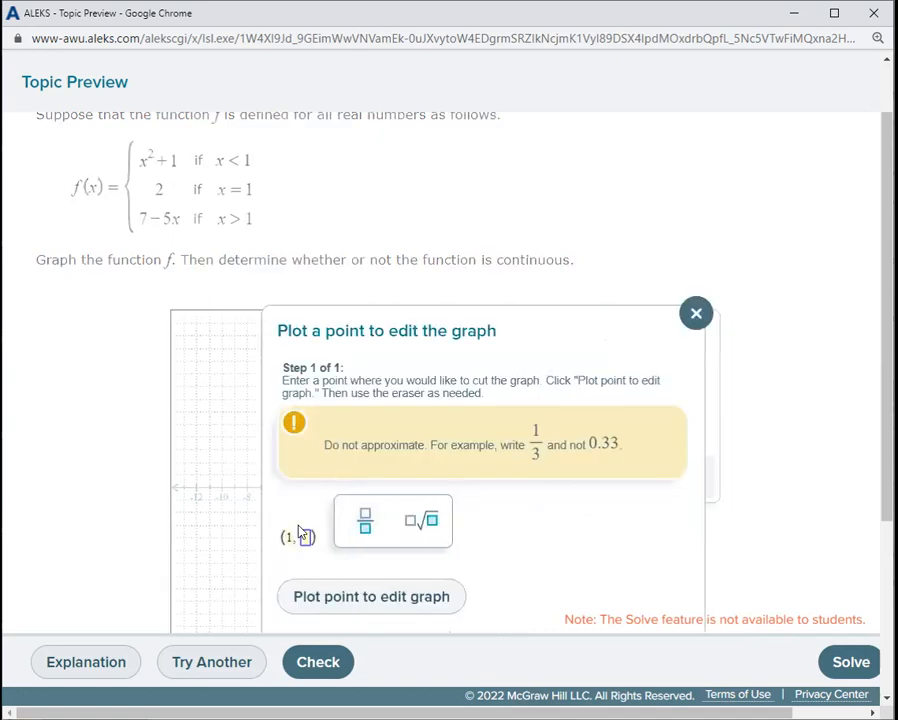
pyautogui.write('2')
pyautogui.click(410, 594)
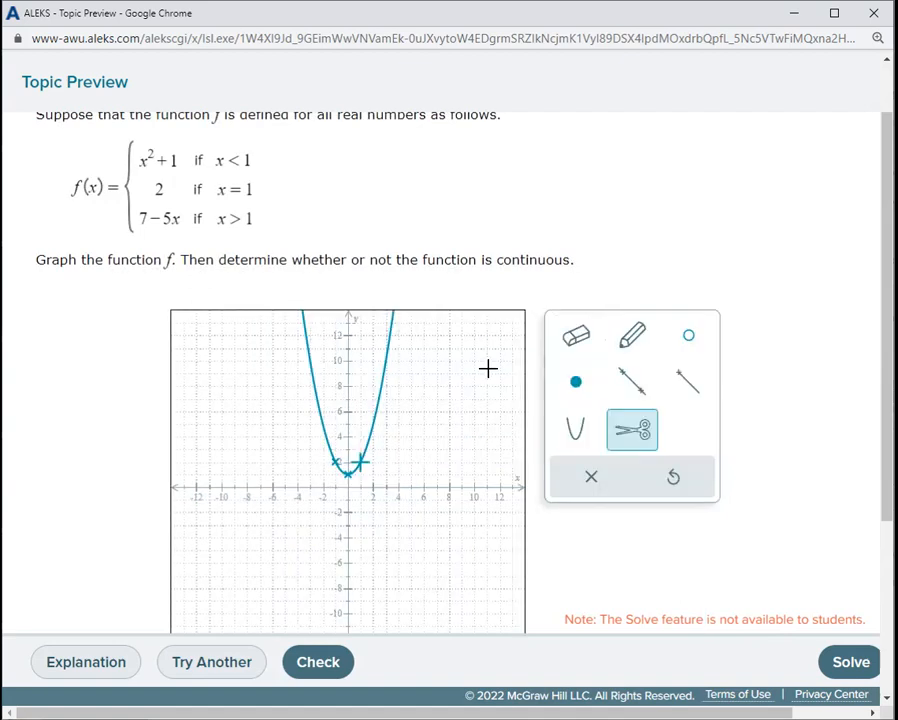
pyautogui.click(577, 335)
pyautogui.click(392, 322)
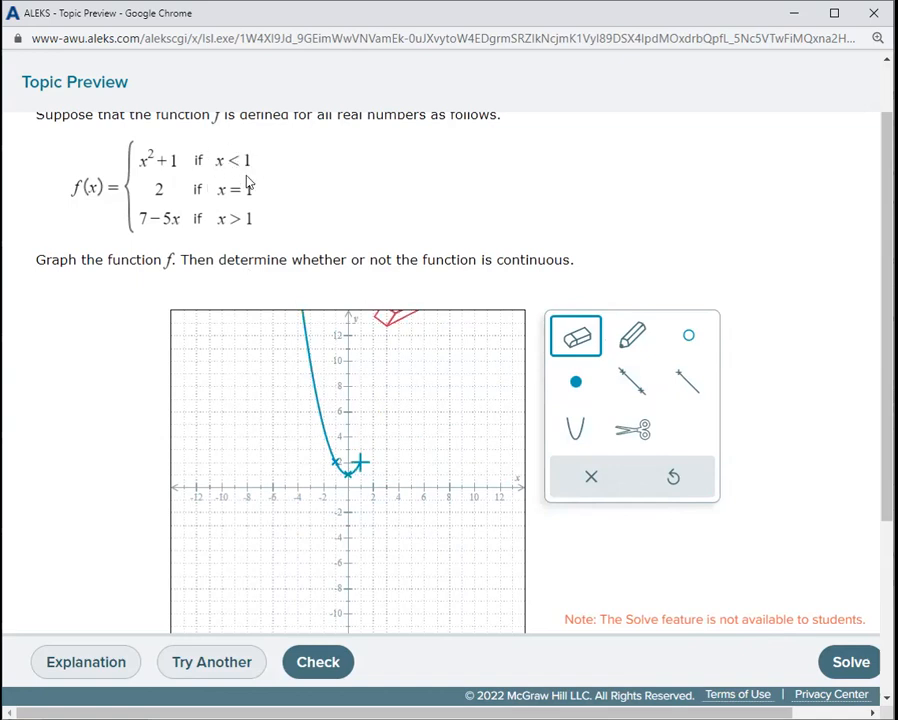
# Mark (1, 2) at the parabola's end with an open point and replace it with a filled point.
pyautogui.click(688, 338)
pyautogui.click(360, 462)
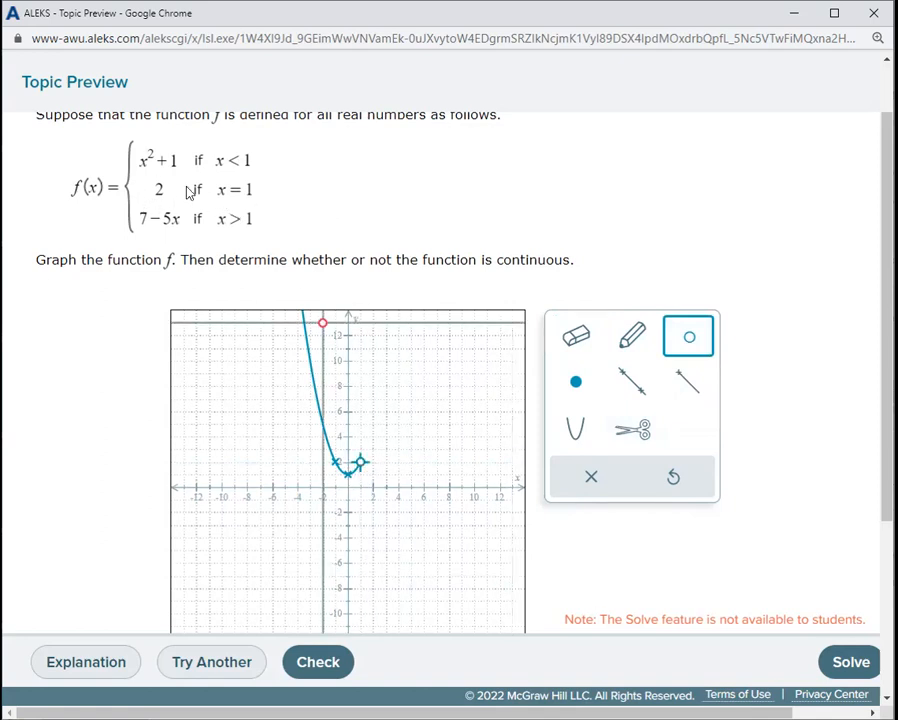
pyautogui.click(577, 382)
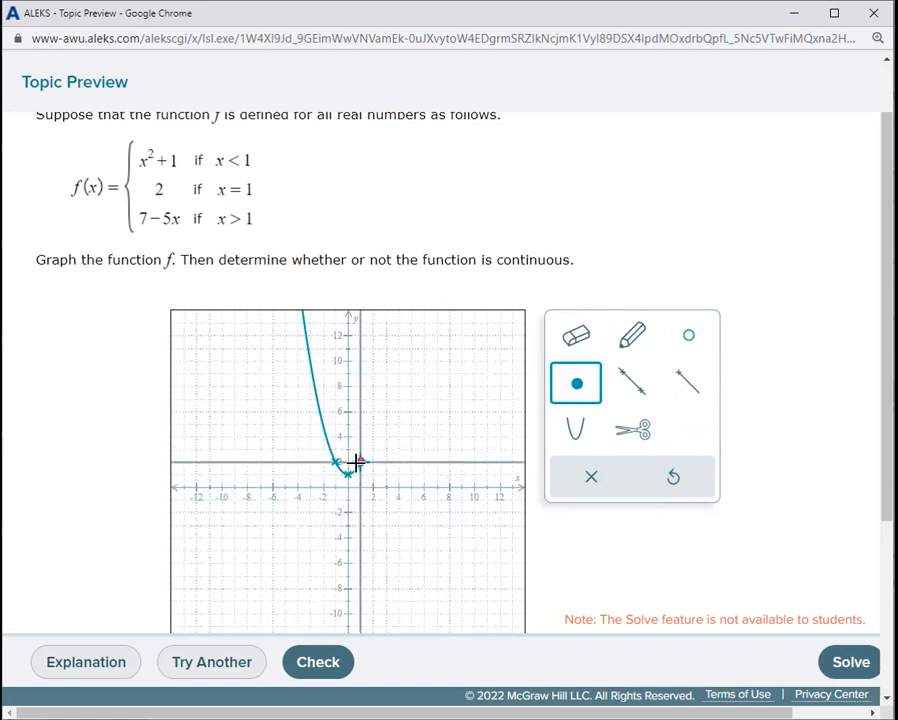
pyautogui.click(360, 462)
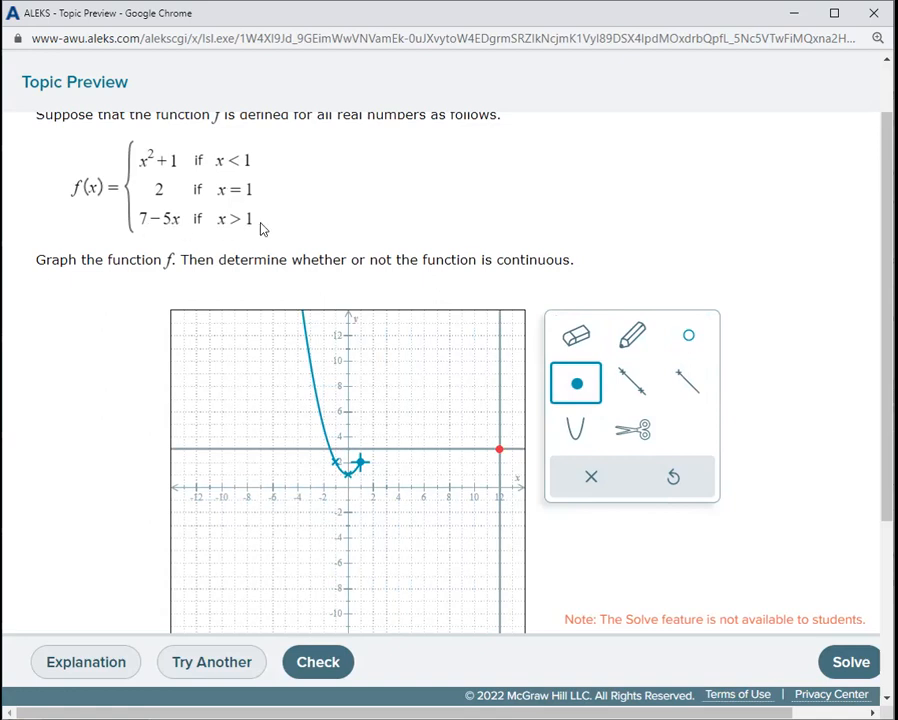
# Draw the line 7 − 5x through the points (0, 7) and (1, 2).
pyautogui.click(634, 384)
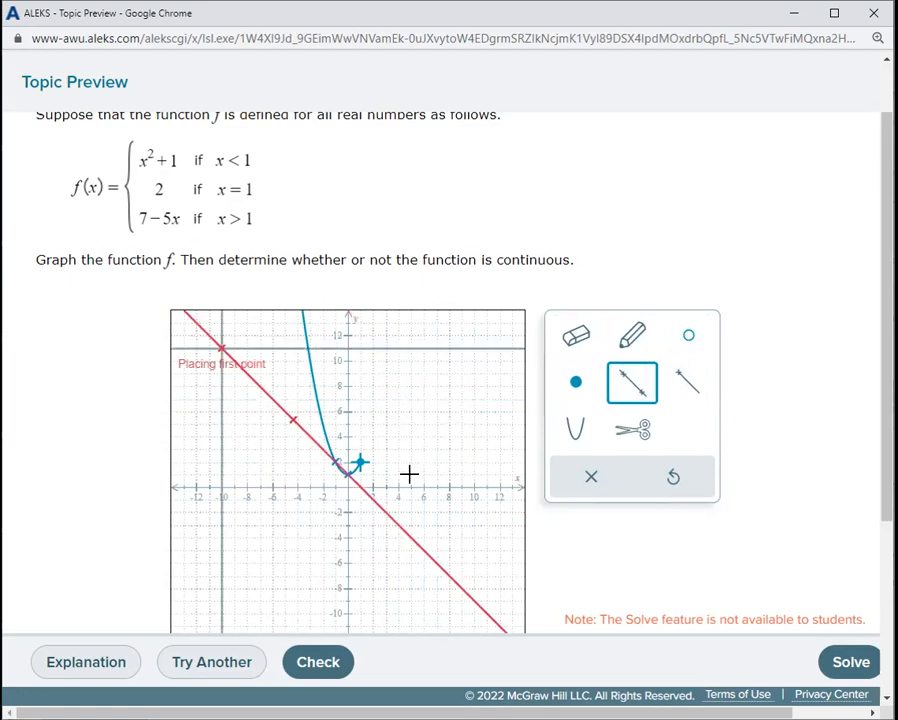
pyautogui.click(347, 397)
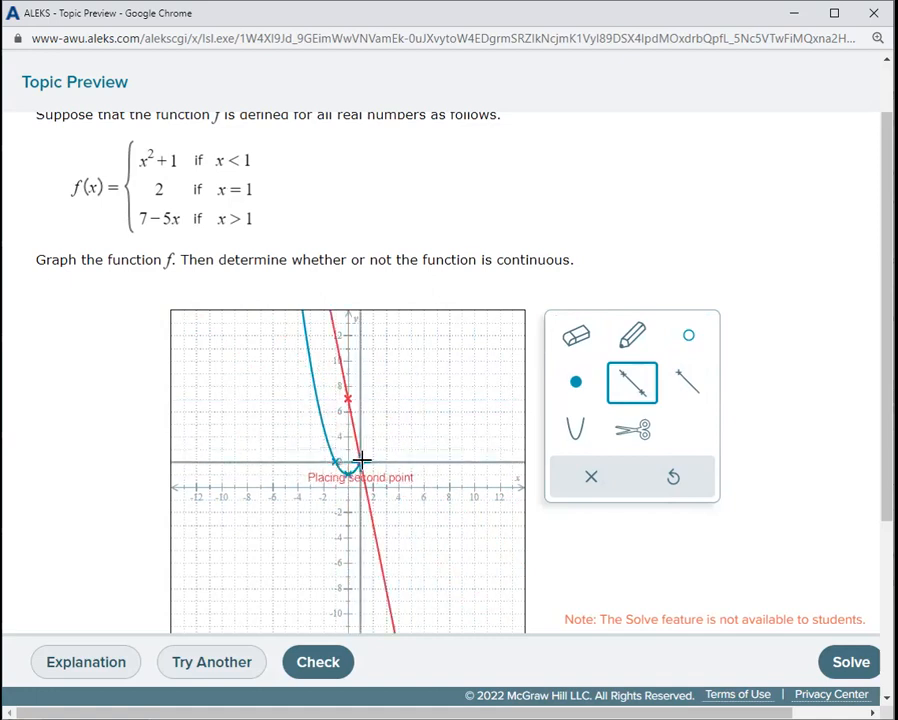
pyautogui.click(361, 461)
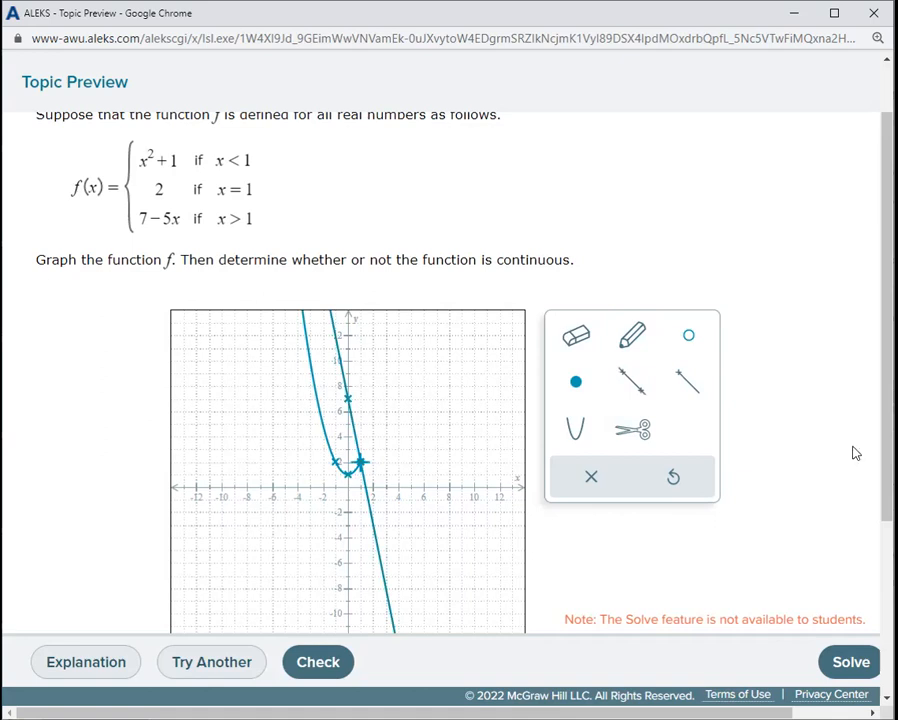
# Cut the line at (1, 2) and erase its part for x < 1.
pyautogui.click(631, 428)
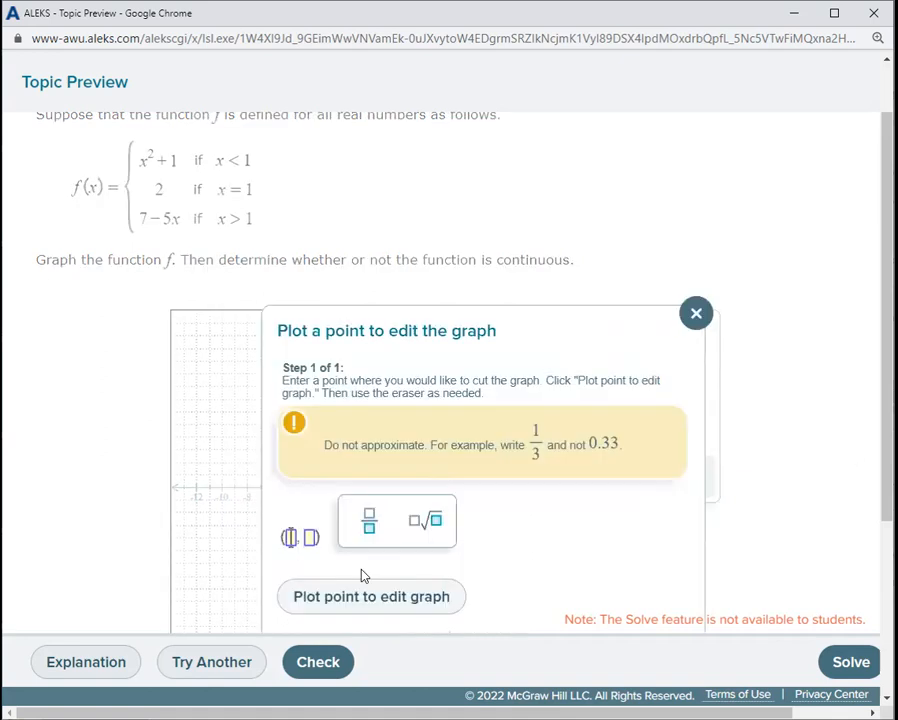
pyautogui.click(692, 318)
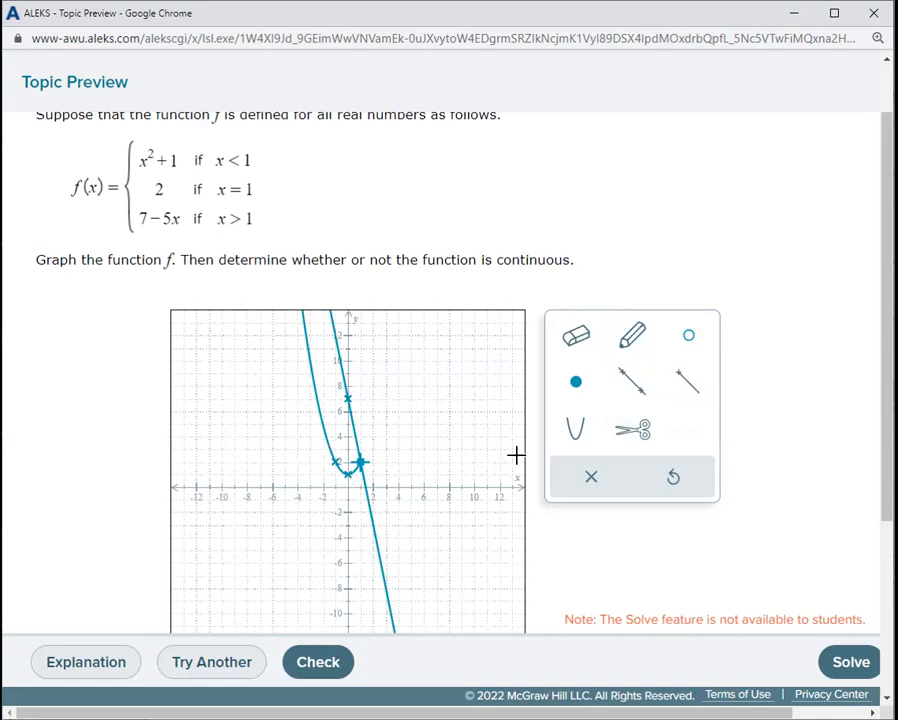
pyautogui.click(630, 428)
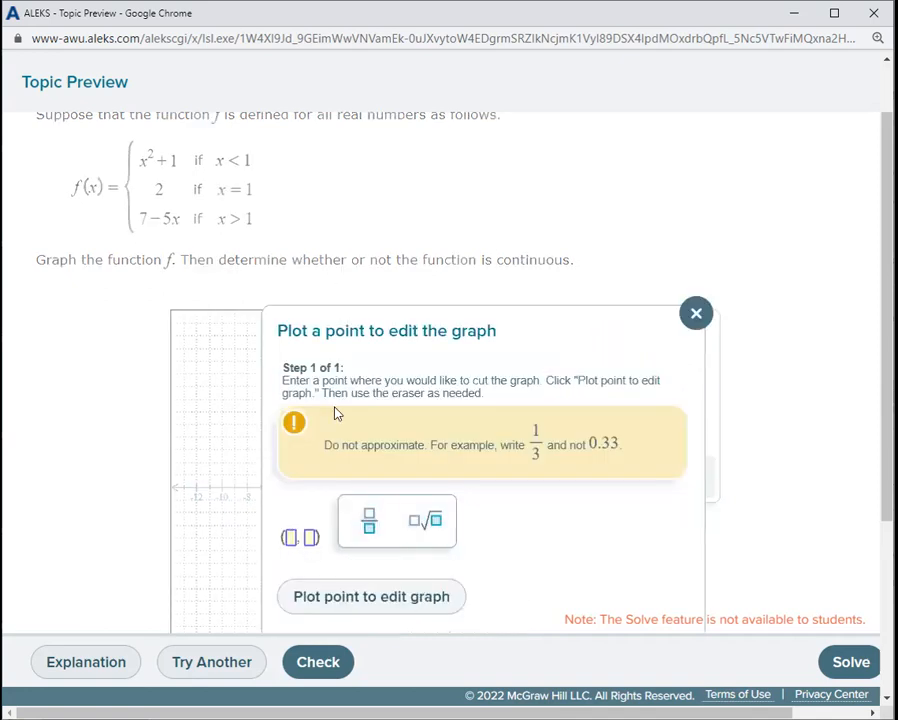
pyautogui.write('1')
pyautogui.press('BackSpace')
pyautogui.write('1, ')
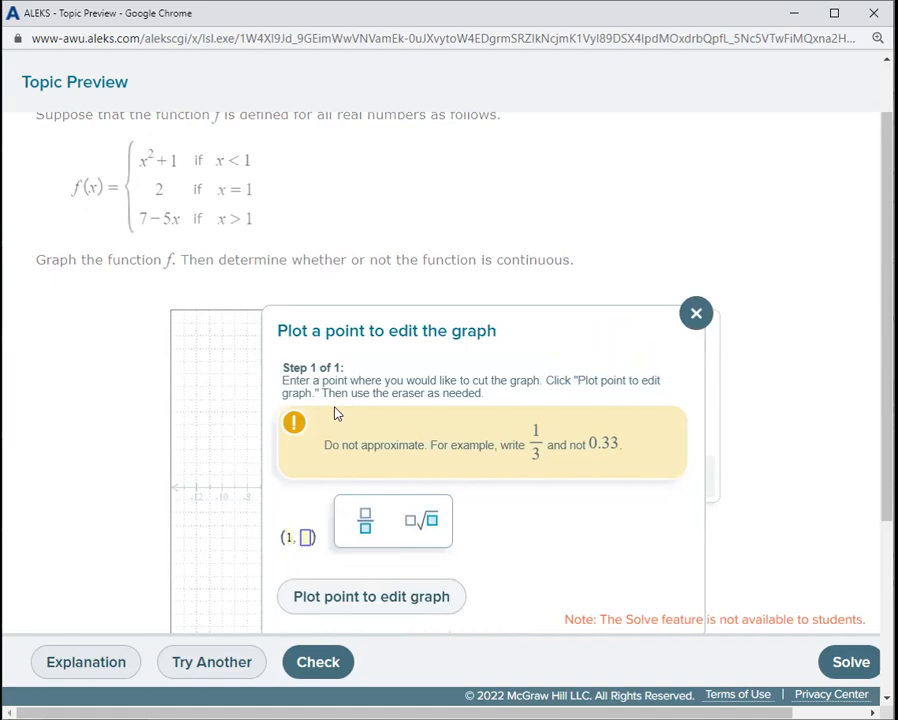
pyautogui.write('2')
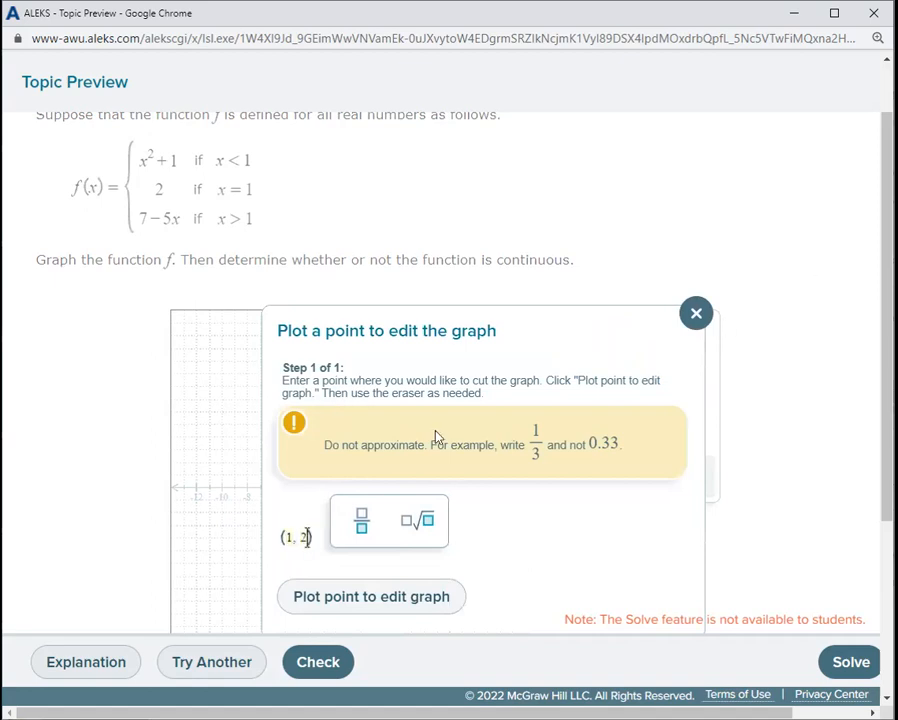
pyautogui.click(417, 596)
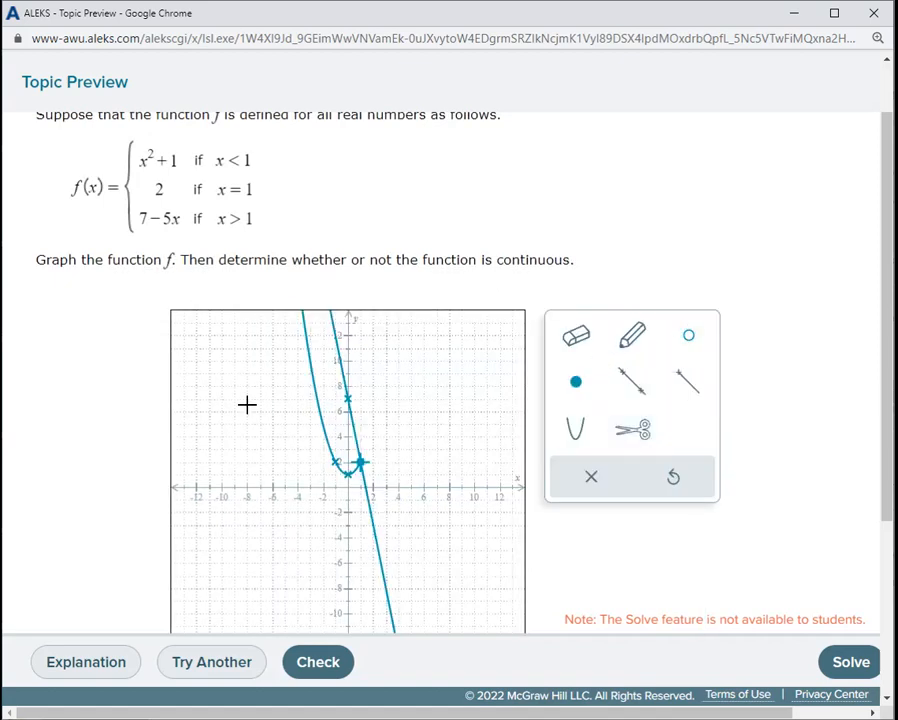
pyautogui.click(577, 337)
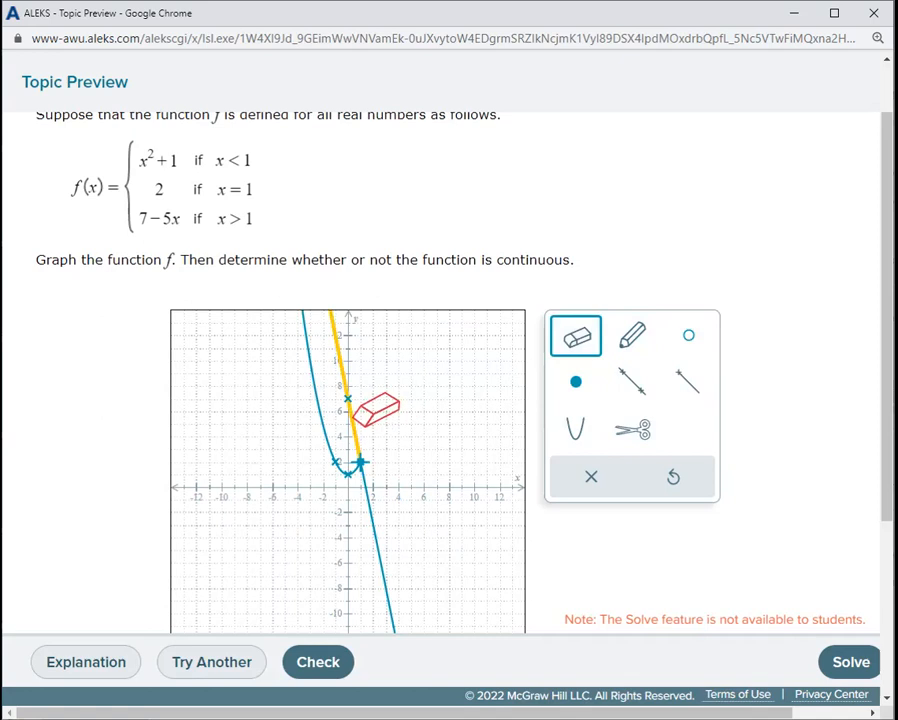
pyautogui.click(358, 420)
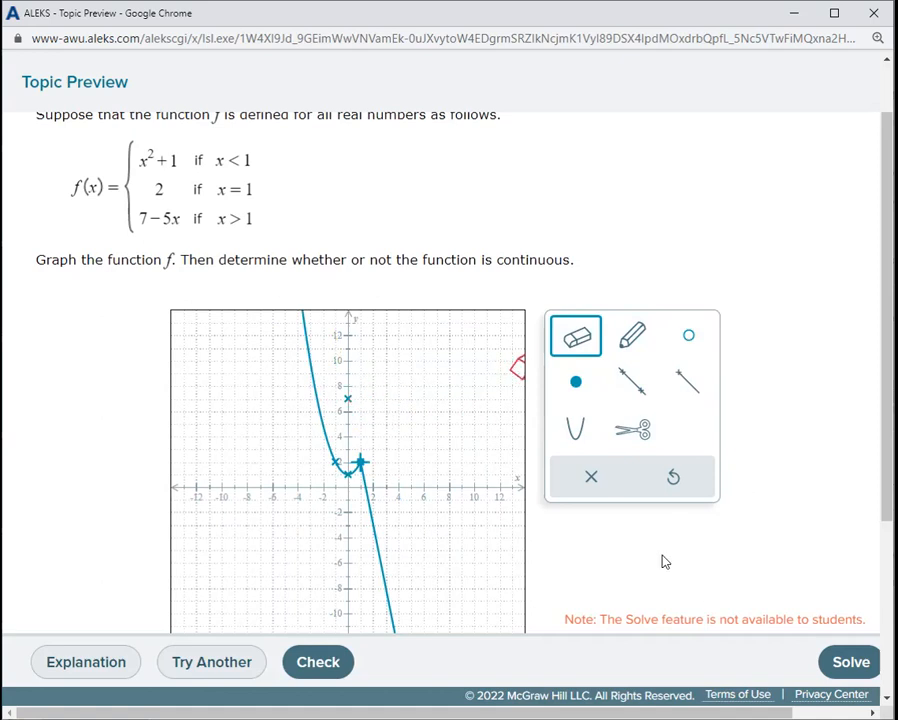
# Answer Yes to whether f is continuous and submit the graph and answer for checking.
pyautogui.scroll(-2, 642, 436)
pyautogui.scroll(2, 642, 436)
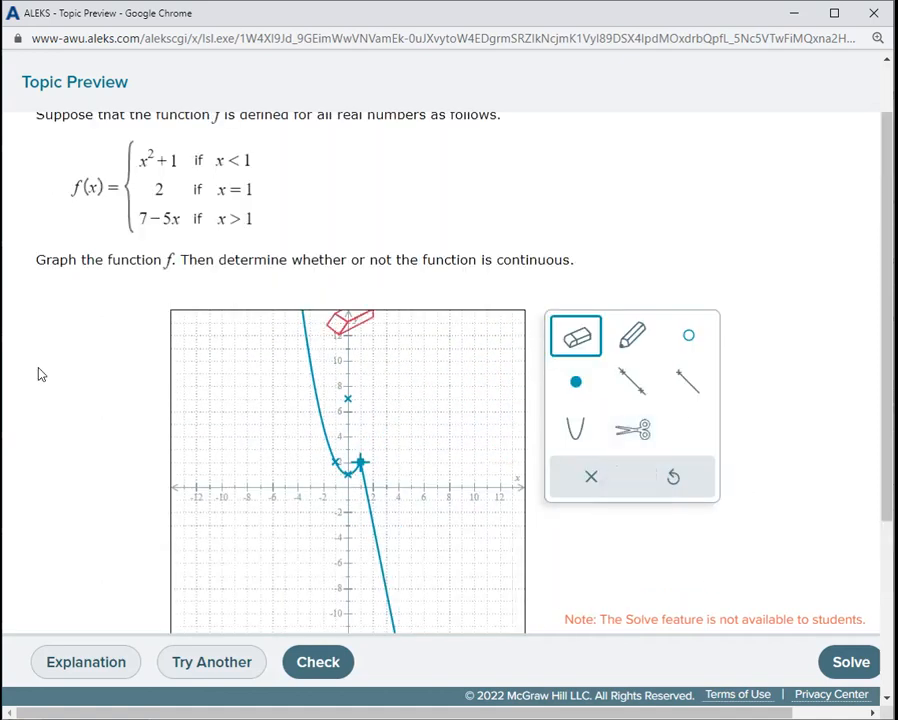
pyautogui.scroll(-2, 609, 587)
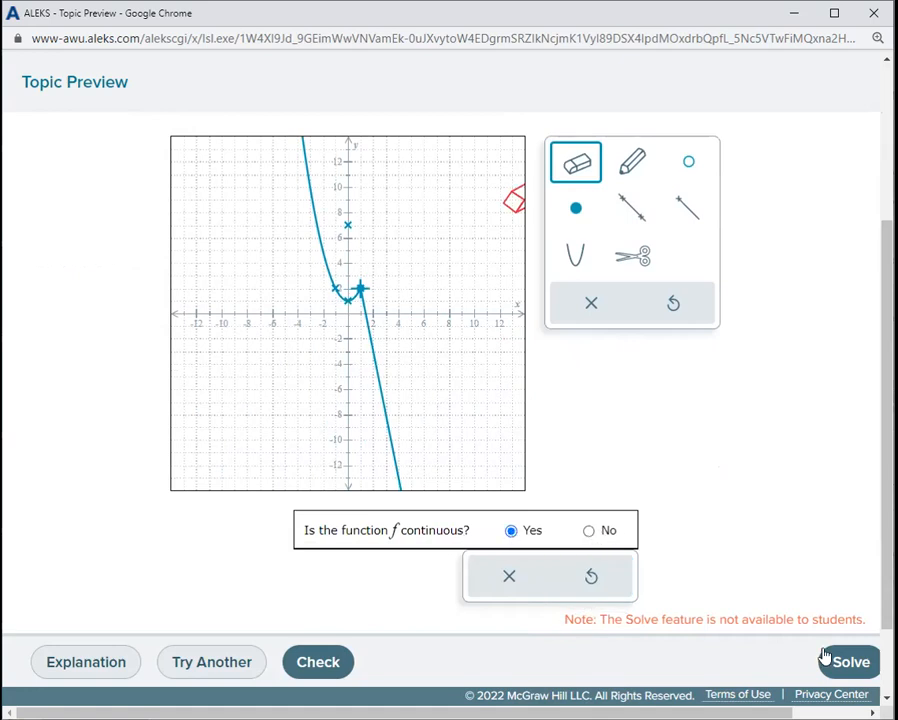
pyautogui.click(336, 665)
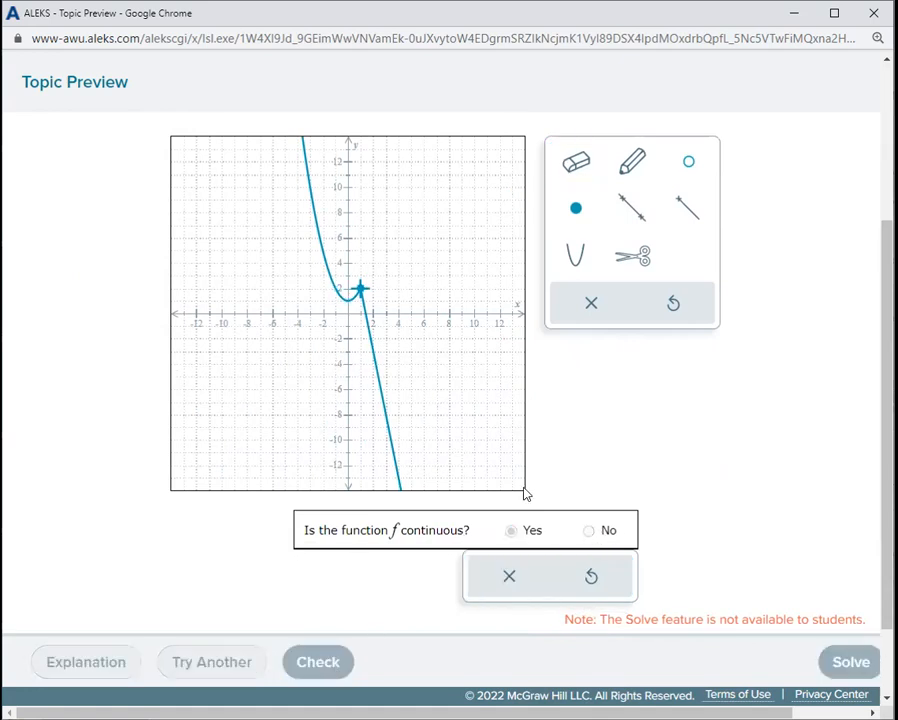
pyautogui.scroll(-5, 485, 467)
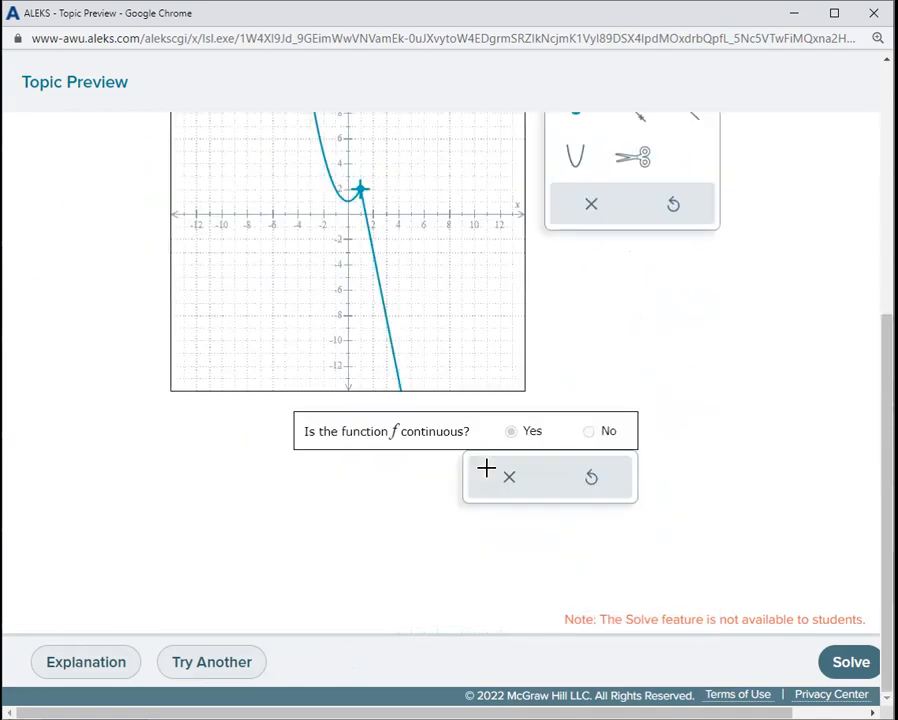
pyautogui.scroll(3, 588, 571)
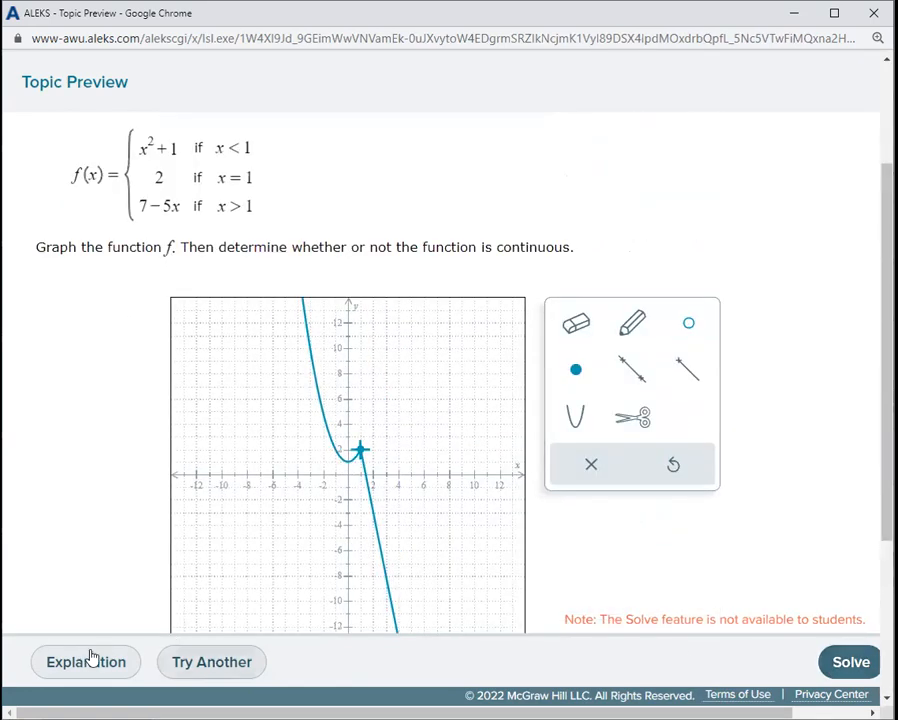
# Load another practice problem of the same type.
pyautogui.click(249, 664)
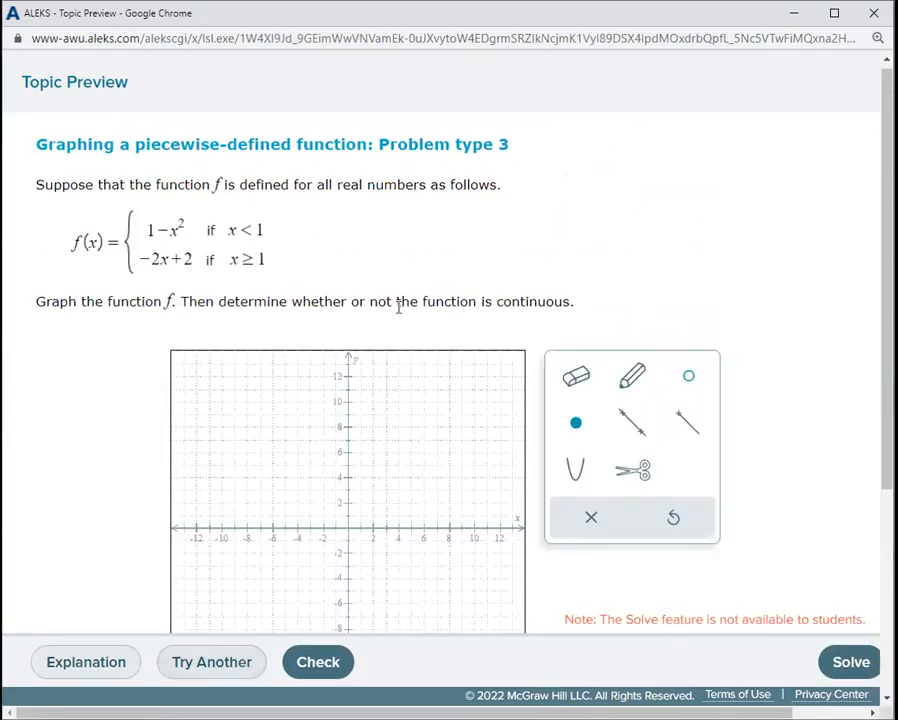
pyautogui.hotkey('ctrl', '-')
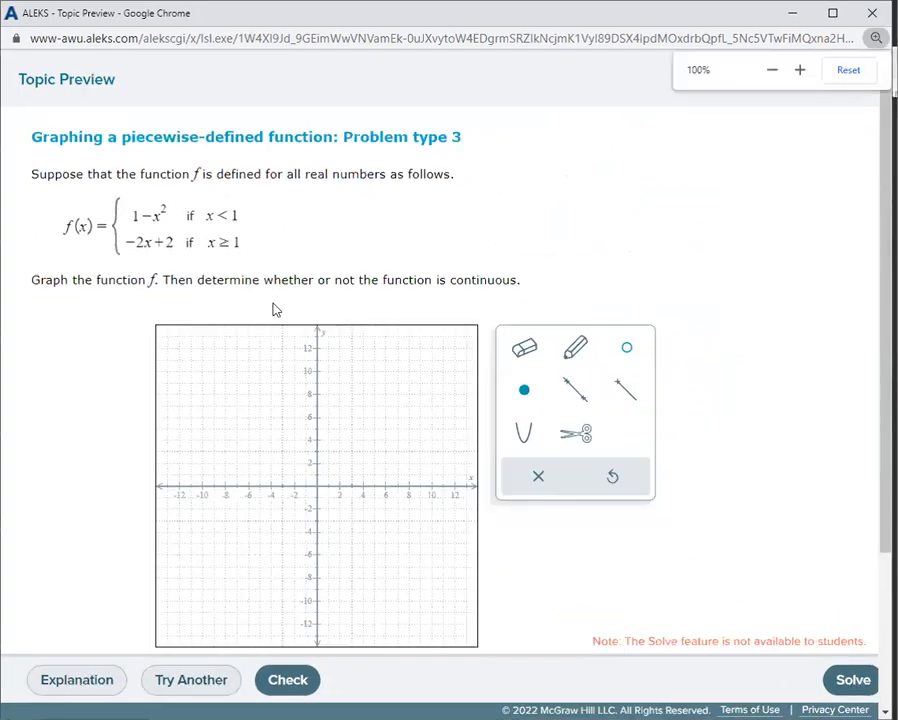
pyautogui.scroll(-1, 300, 340)
pyautogui.scroll(1, 353, 390)
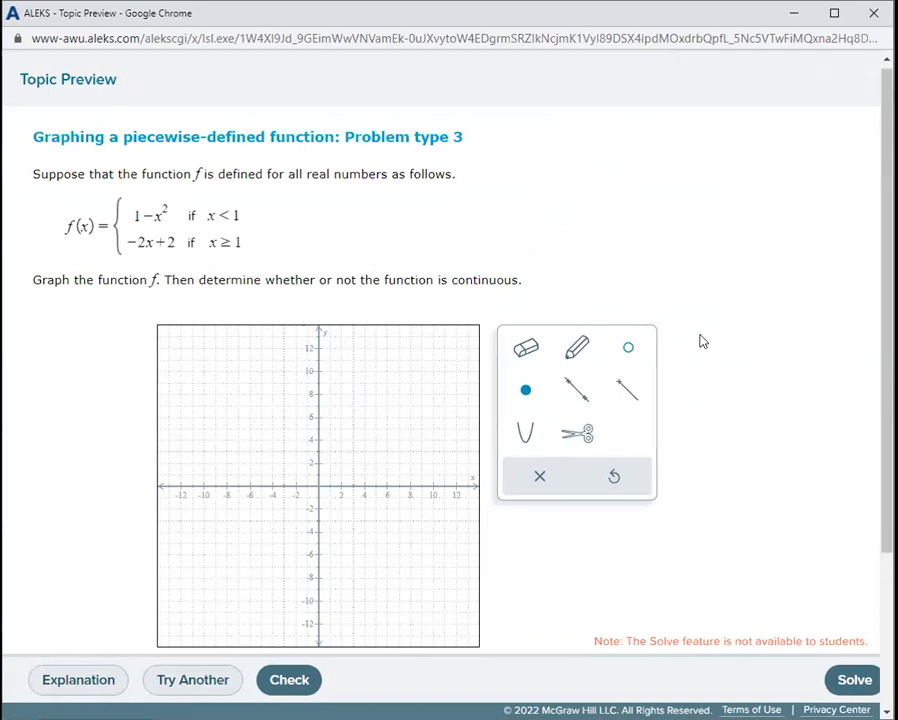
# Draw the downward-opening parabola 1 − x² with its vertex at (0, 1) and passing through (1, 0).
pyautogui.click(527, 438)
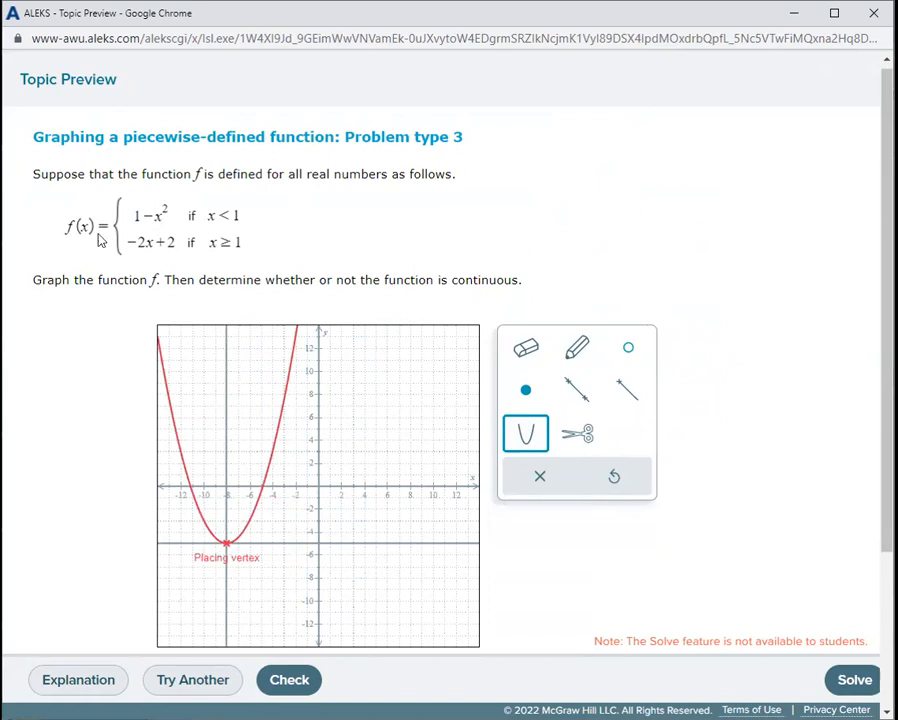
pyautogui.click(317, 470)
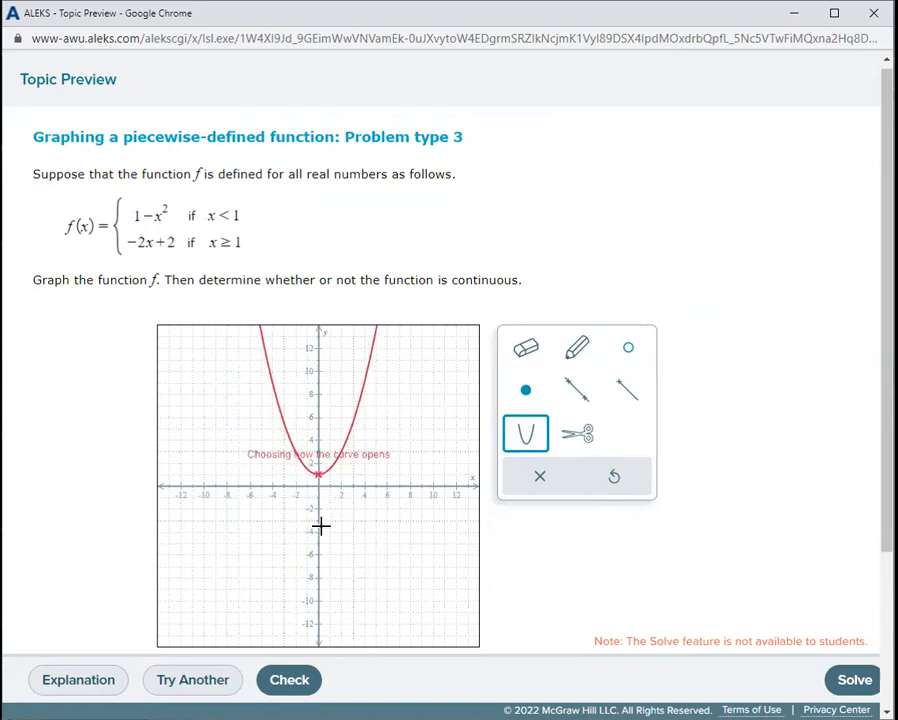
pyautogui.click(320, 550)
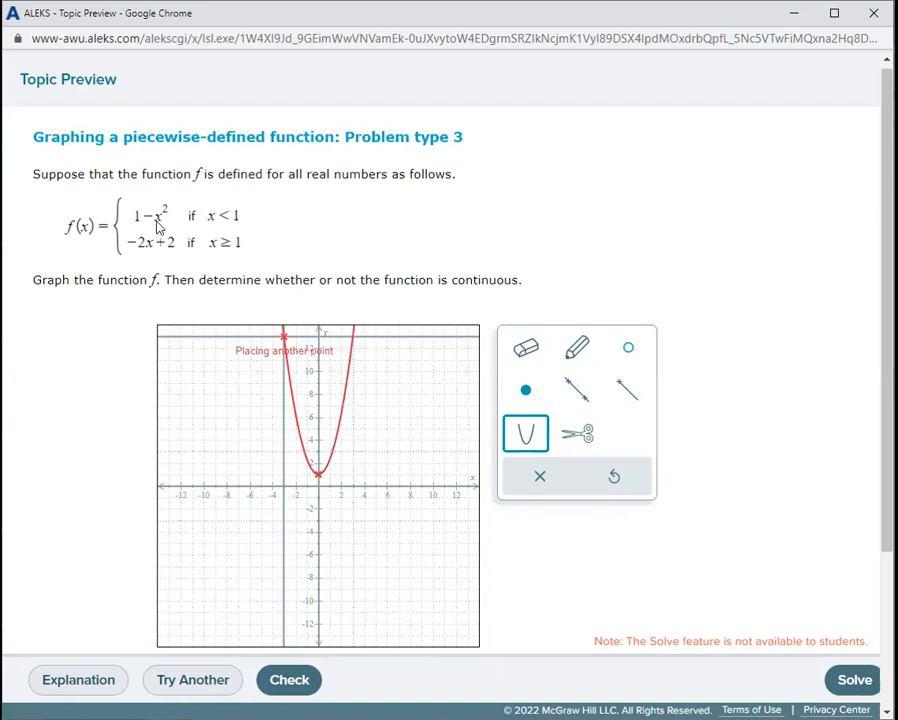
pyautogui.click(331, 484)
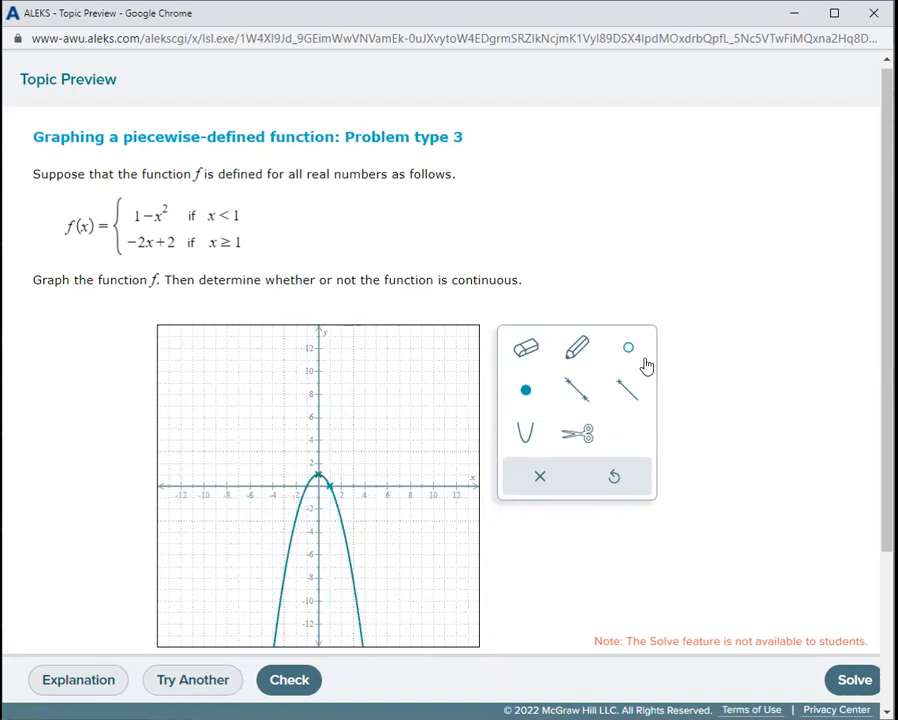
pyautogui.click(567, 437)
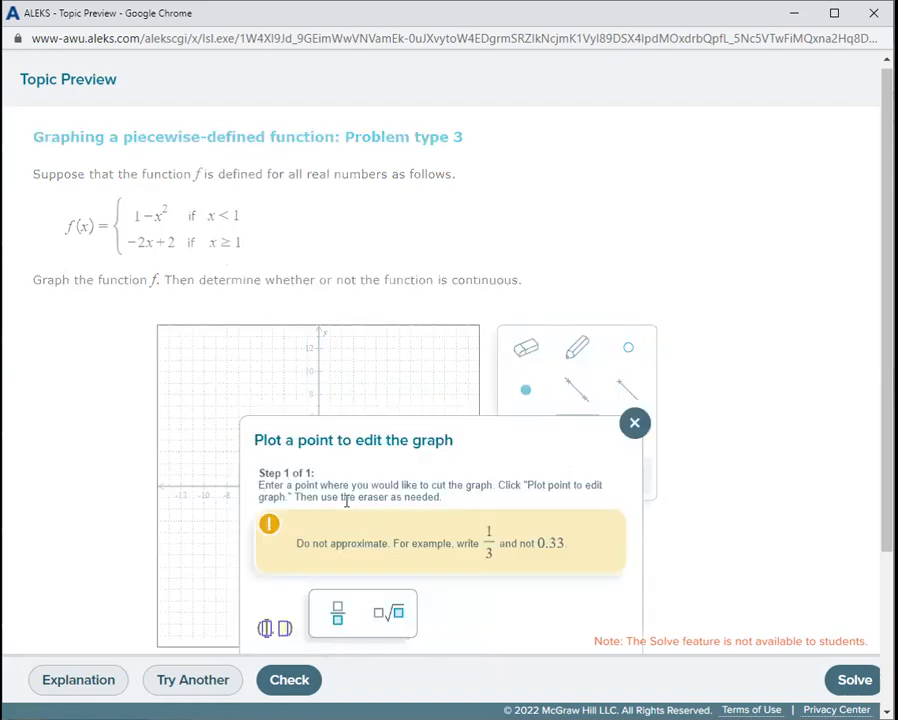
pyautogui.moveTo(529, 441); pyautogui.dragTo(579, 402)
pyautogui.click(629, 427)
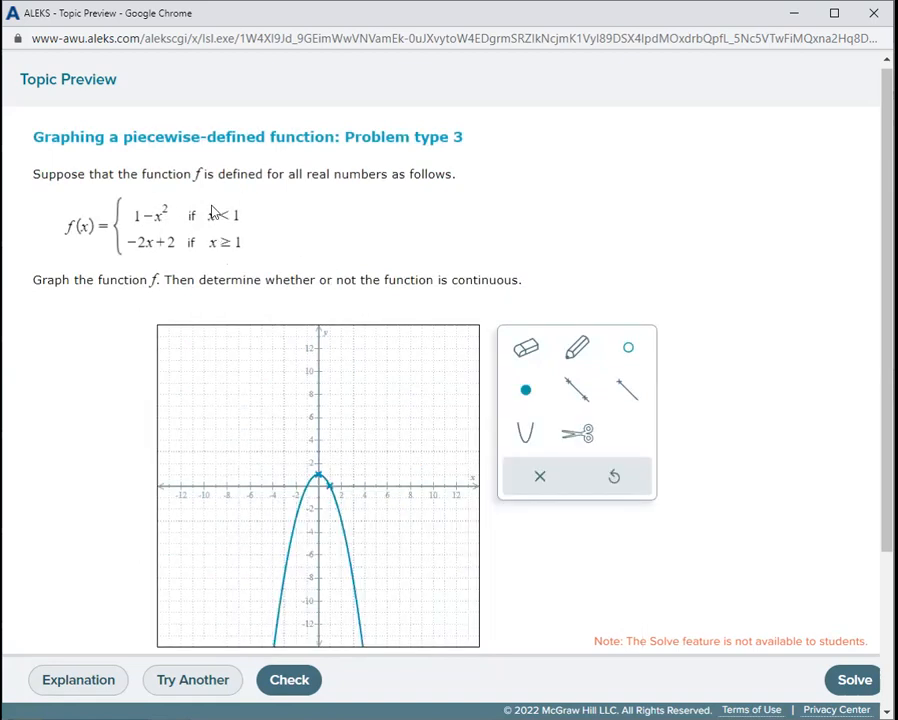
# Examine the parabola 1 − x² closely around x = 1 to identify the point where the first piece has to end.
pyautogui.hotkey('ctrl', '+')
pyautogui.hotkey('ctrl', '+')
pyautogui.hotkey('ctrl', '+')
pyautogui.hotkey('ctrl', '+')
pyautogui.hotkey('ctrl', '+')
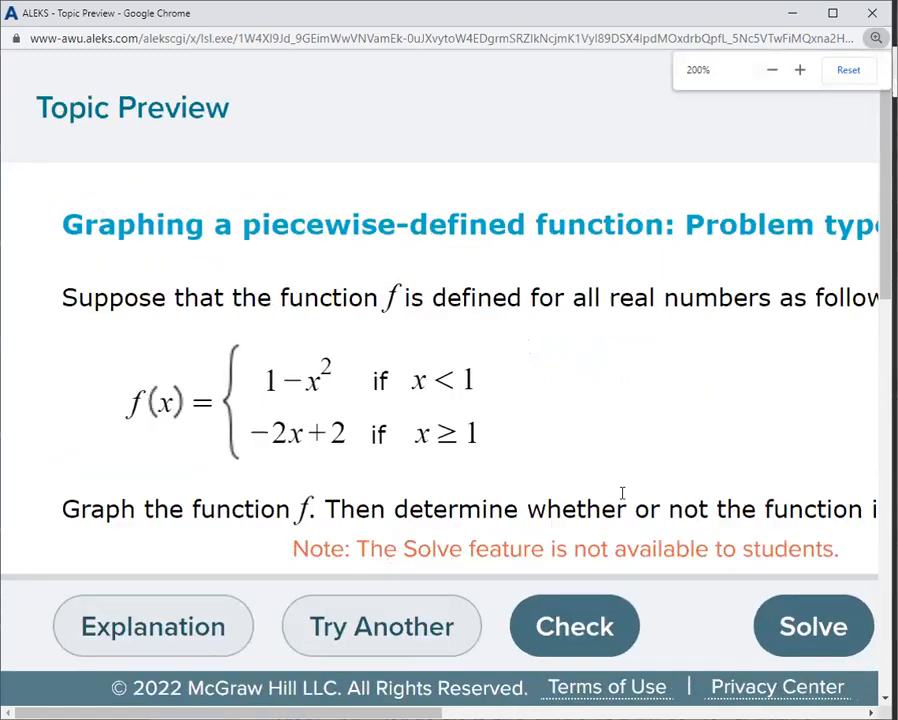
pyautogui.scroll(-5, 622, 493)
pyautogui.scroll(-1, 667, 461)
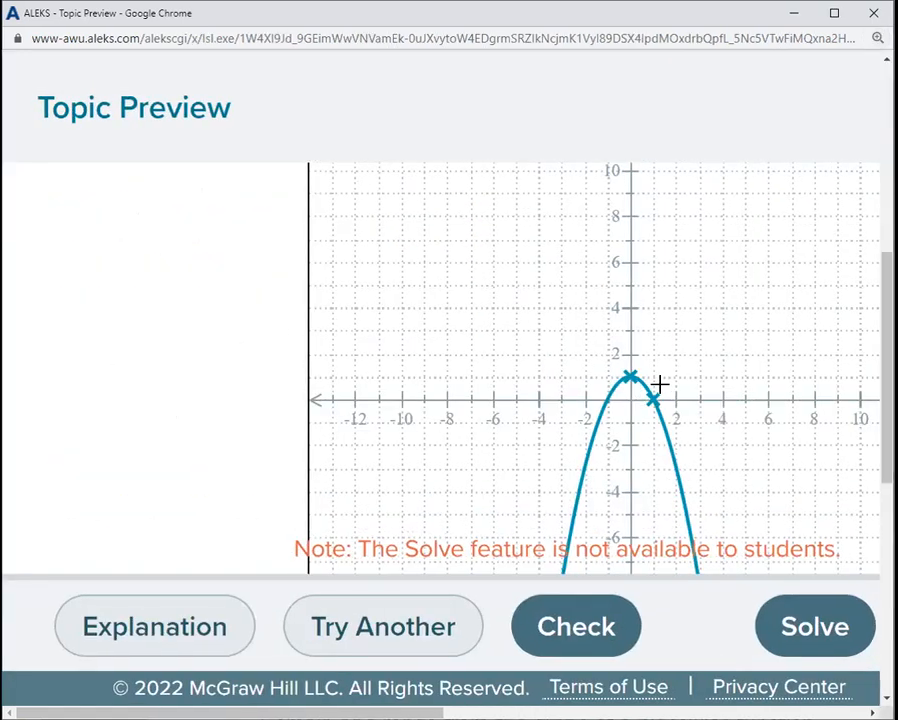
pyautogui.click(652, 400)
pyautogui.scroll(-3, 681, 428)
pyautogui.scroll(2, 708, 450)
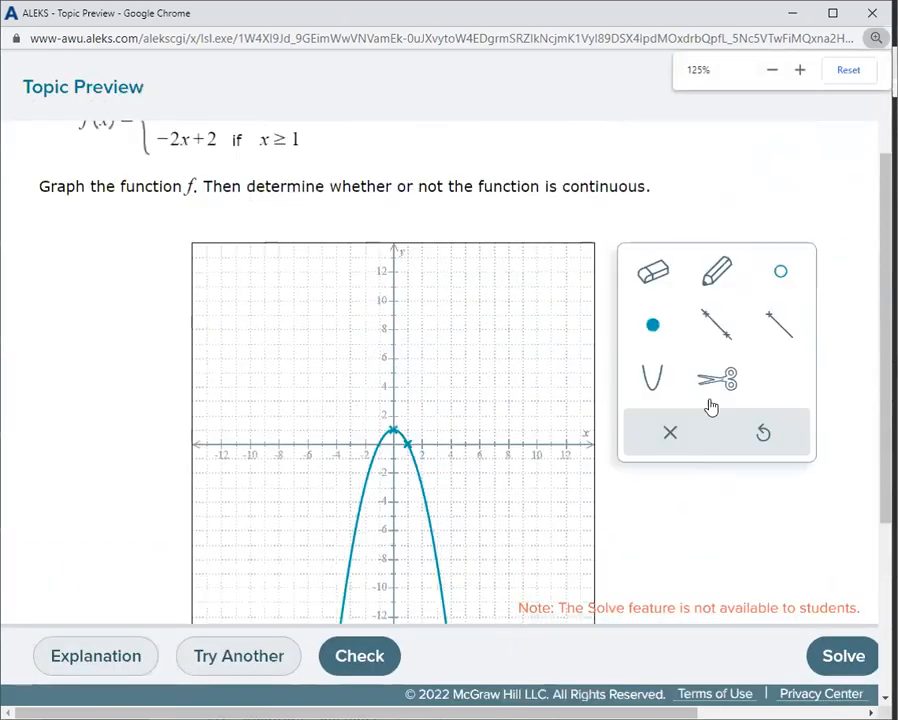
pyautogui.scroll(-1, 625, 332)
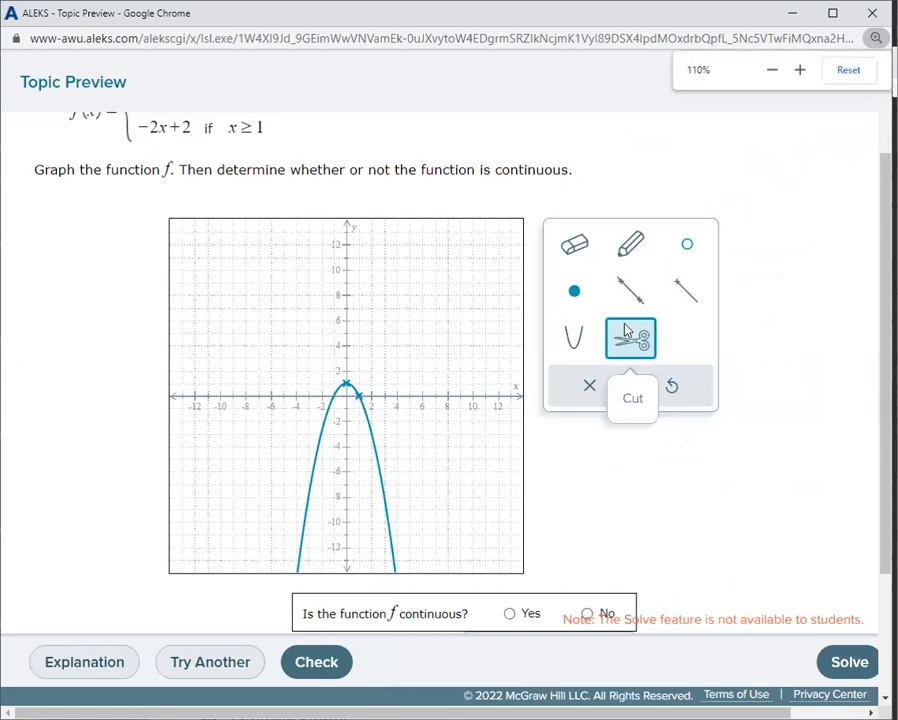
# Cut the parabola 1 − x² at the point (1, 0).
pyautogui.click(628, 335)
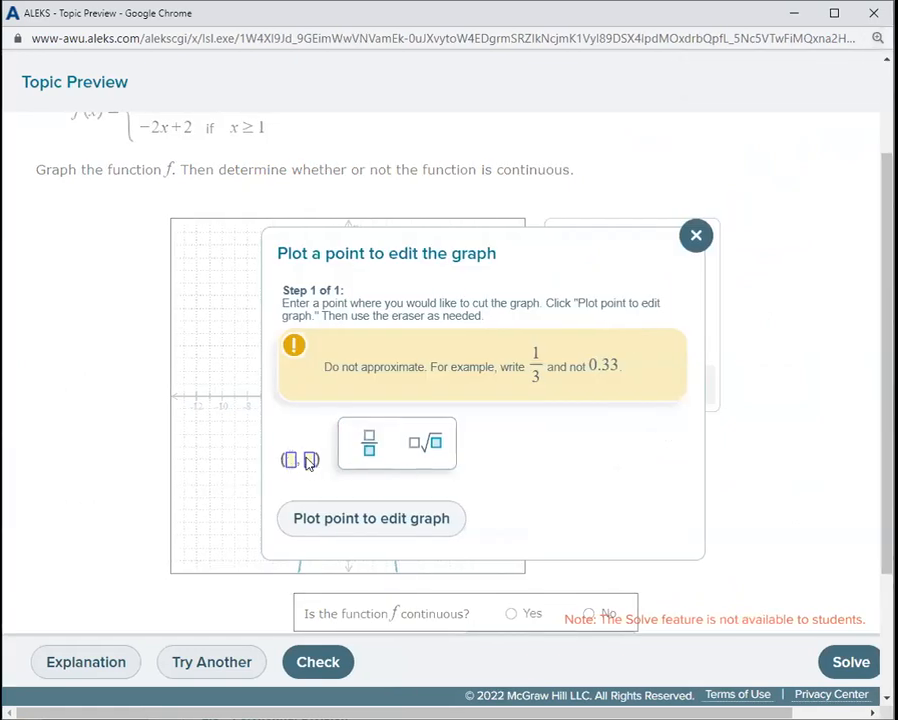
pyautogui.write('1')
pyautogui.press('Tab')
pyautogui.write('0')
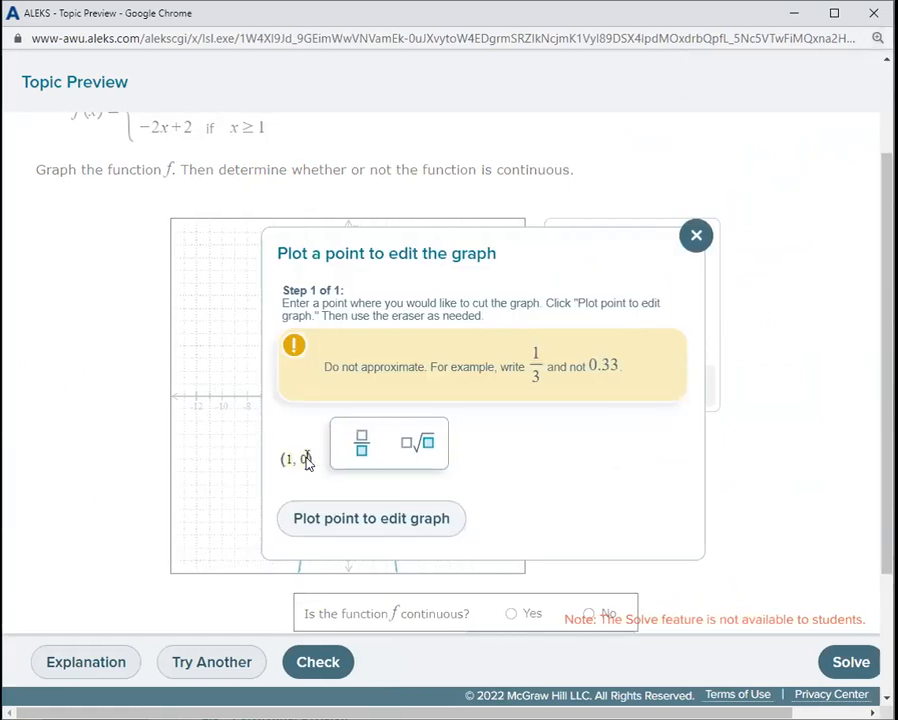
pyautogui.click(308, 516)
# Erase the part of the parabola beyond x = 1 and mark its end at (1, 0) with an open point.
pyautogui.click(576, 246)
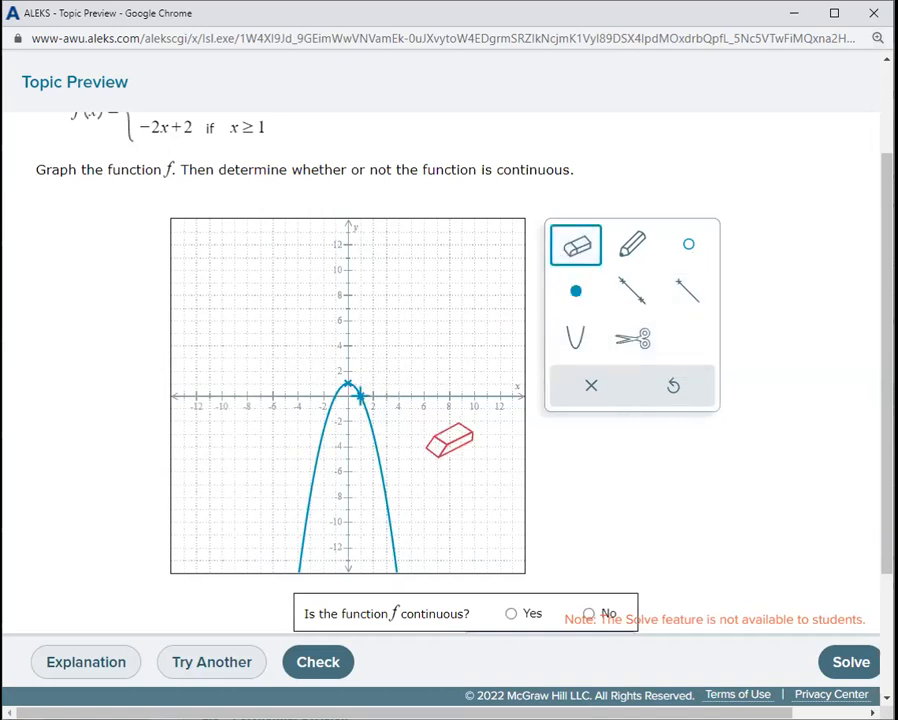
pyautogui.scroll(1, 428, 448)
pyautogui.scroll(-1, 460, 368)
pyautogui.click(386, 466)
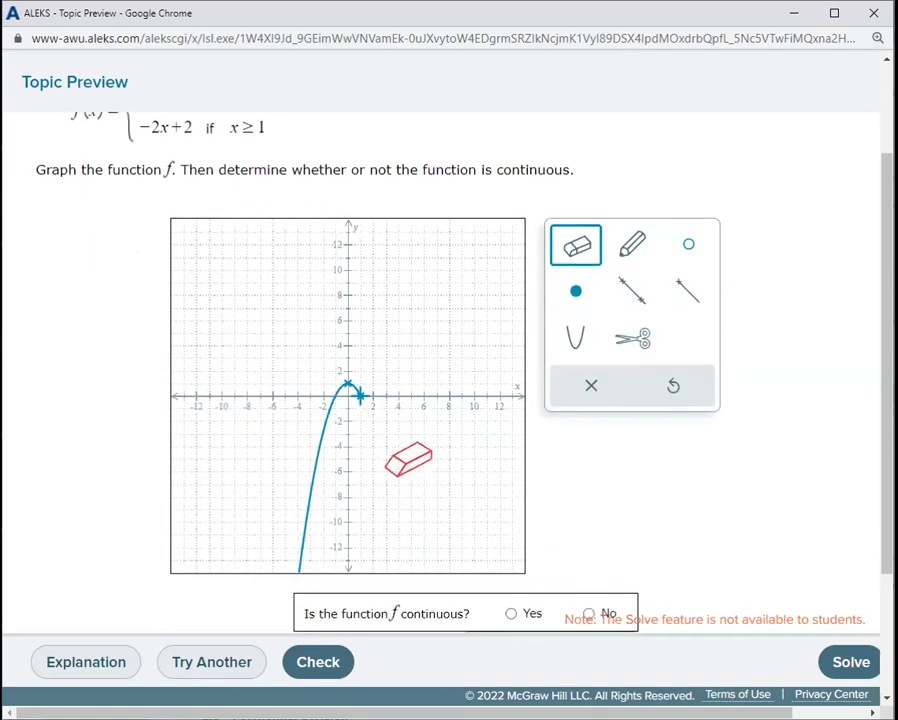
pyautogui.hotkey('ctrl', '-')
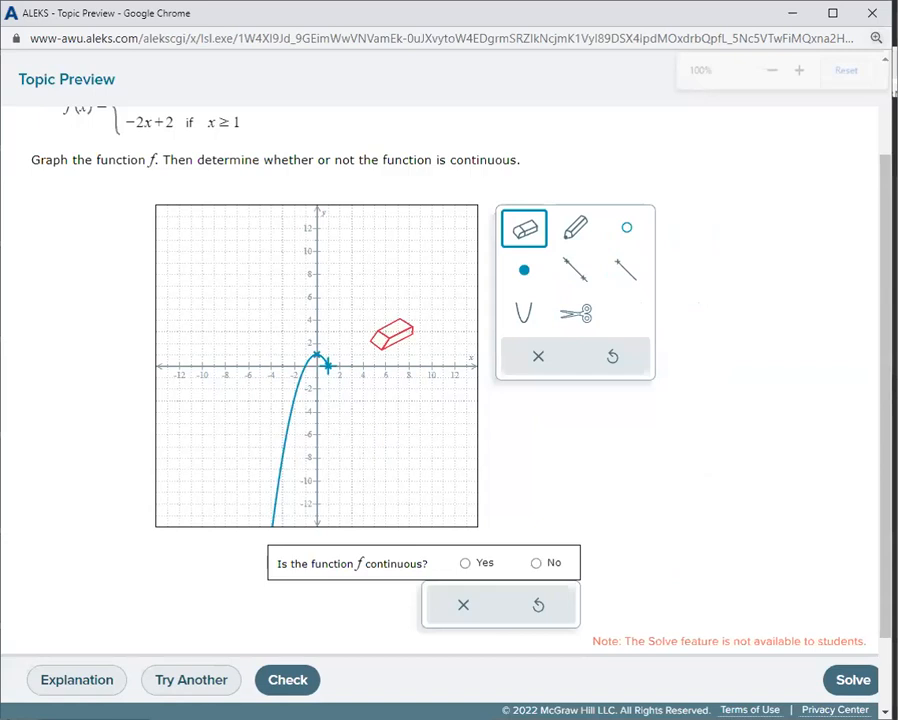
pyautogui.click(626, 315)
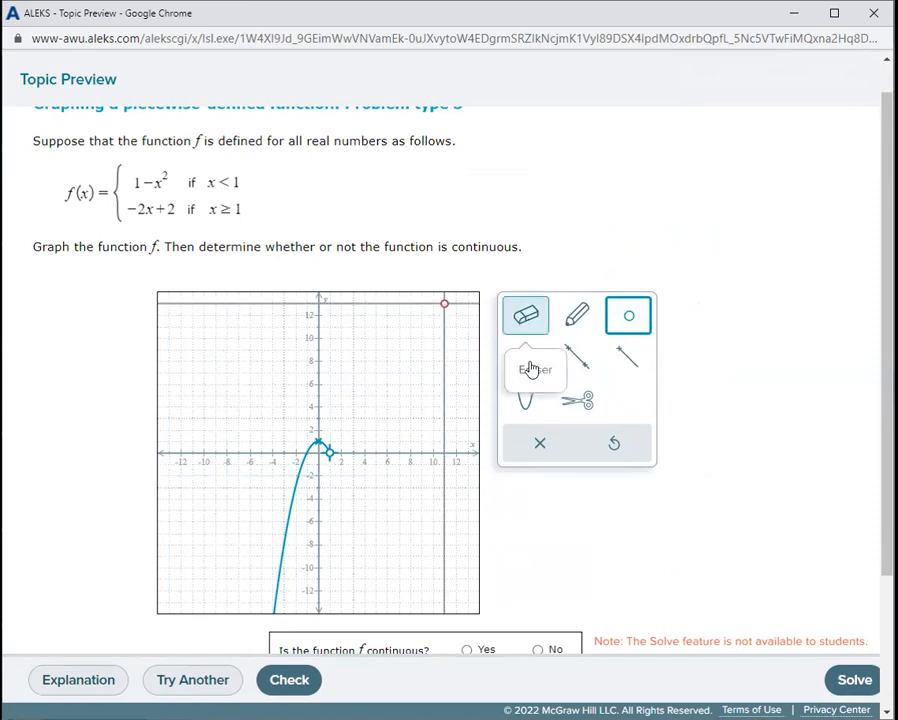
# Draw the ray for −2x + 2 from (1, 0) through (2, −2) and place a closed point at (1, 0).
pyautogui.click(578, 357)
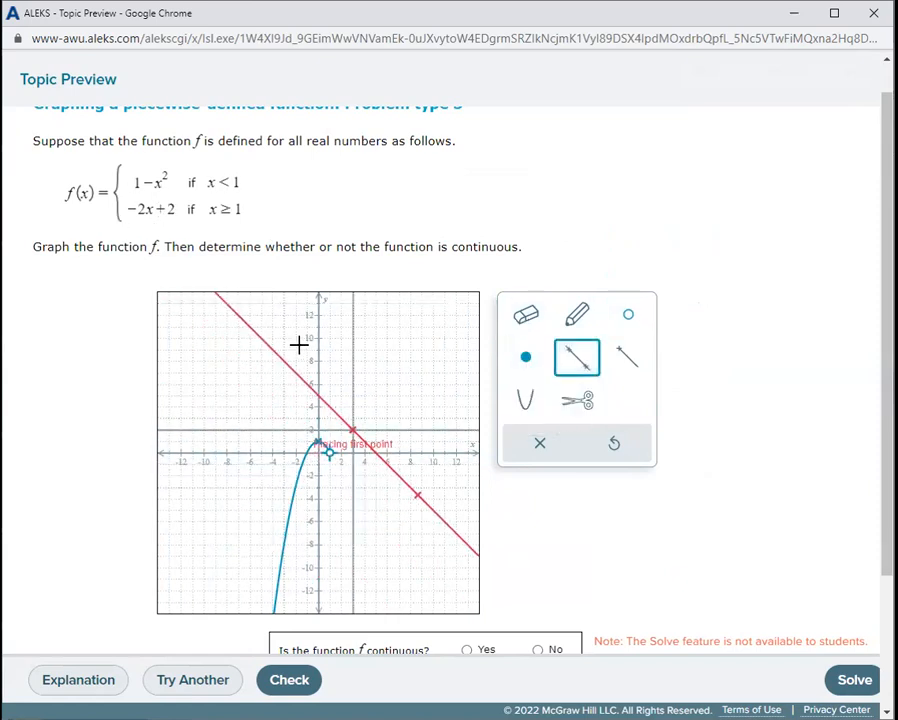
pyautogui.click(628, 370)
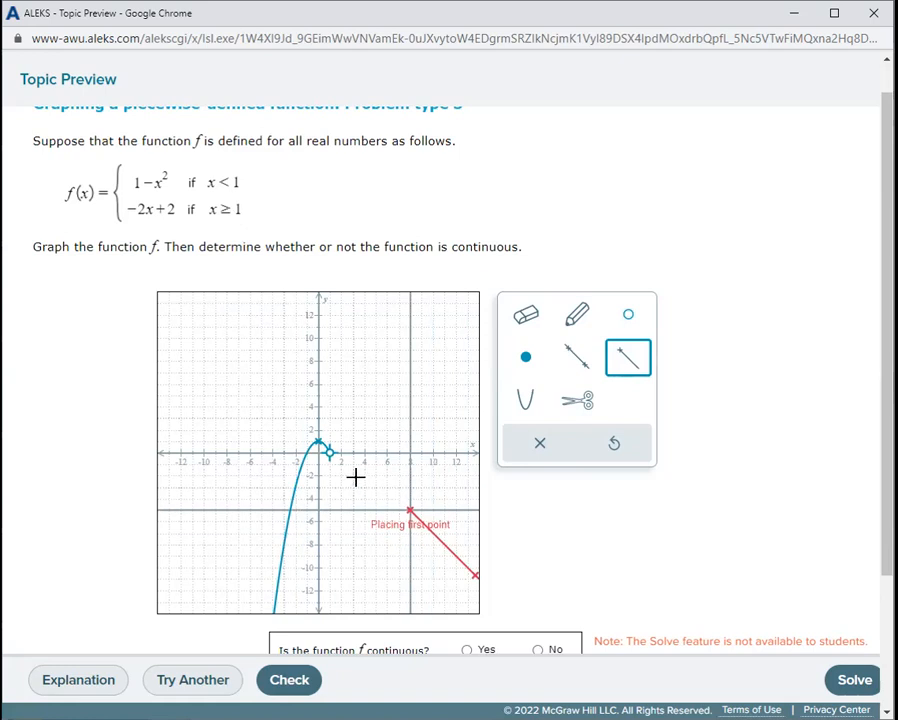
pyautogui.click(329, 452)
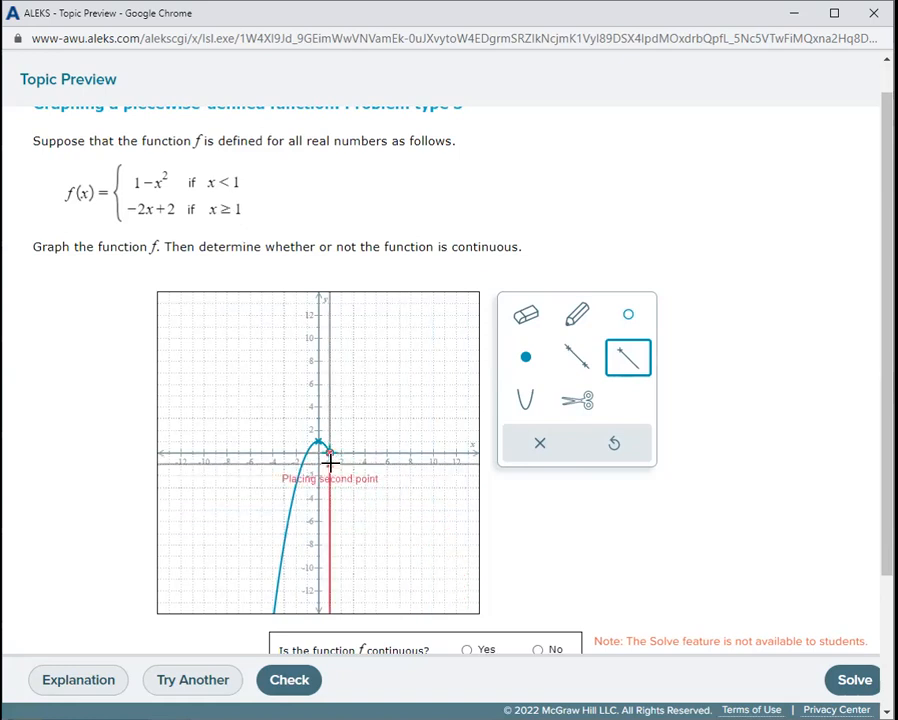
pyautogui.click(339, 473)
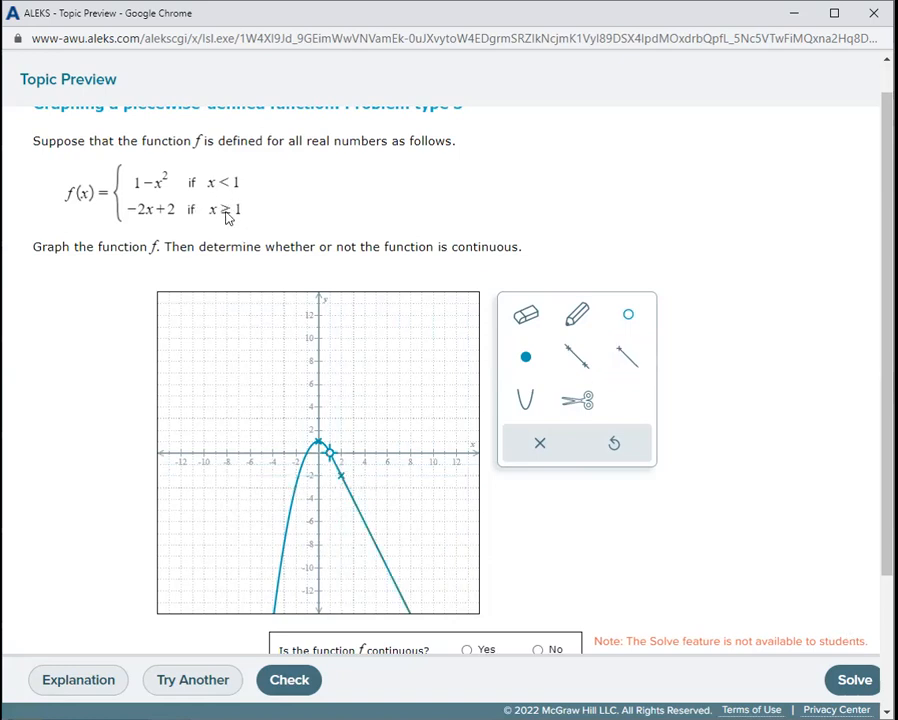
pyautogui.click(526, 357)
pyautogui.click(330, 452)
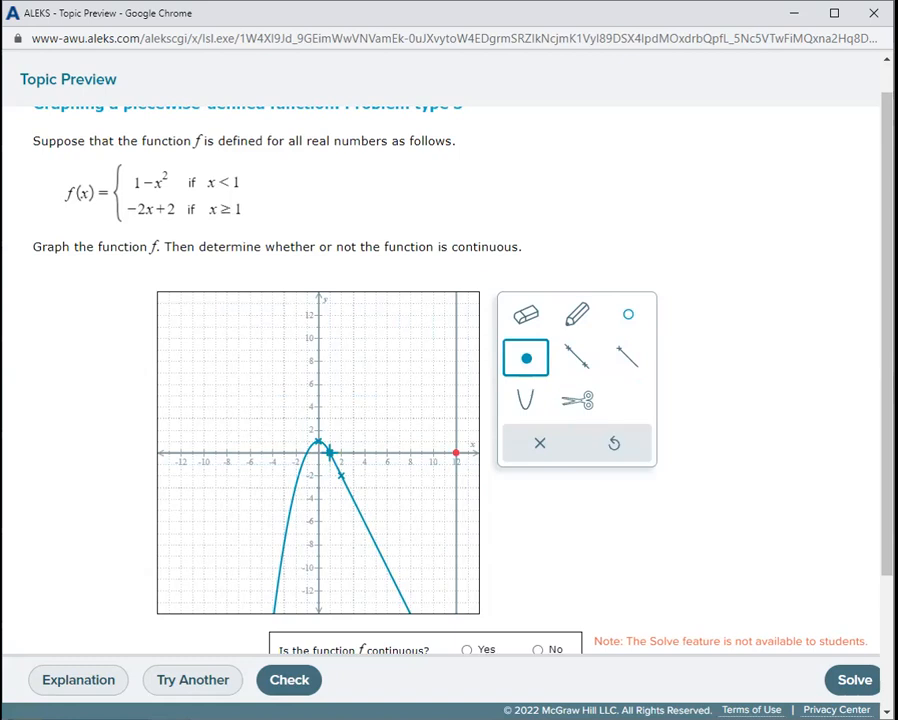
# Answer Yes to whether f is continuous and submit the graph of 1 − x² and −2x + 2 for checking.
pyautogui.click(468, 650)
pyautogui.scroll(-2, 506, 624)
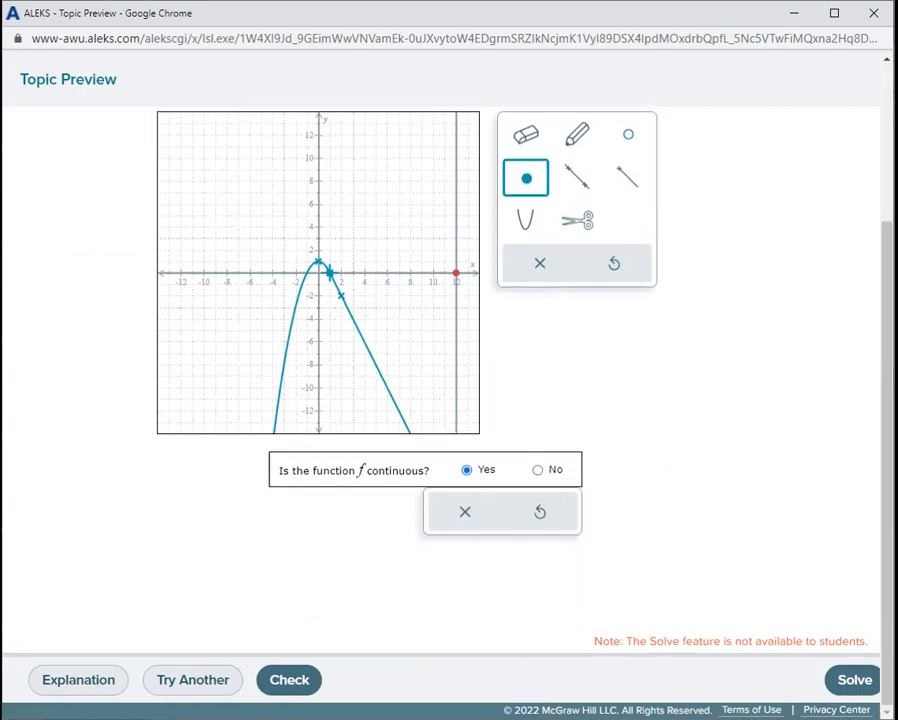
pyautogui.click(316, 688)
# Draw the downward-opening parabola −x² + 10 with its vertex at (0, 10) and passing through (1, 9).
pyautogui.scroll(3, 410, 660)
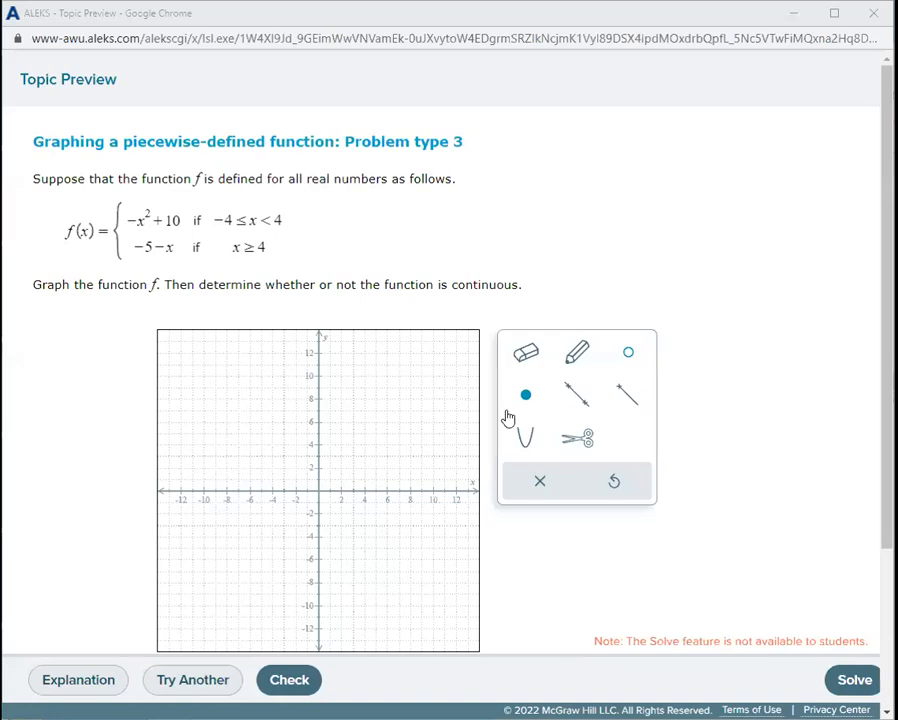
pyautogui.scroll(-1, 480, 155)
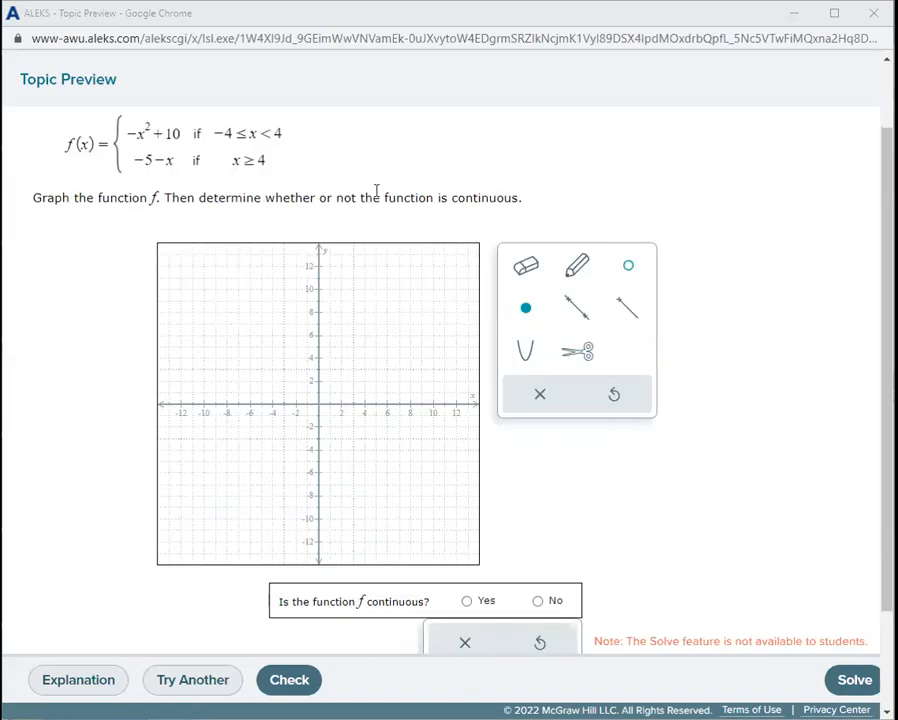
pyautogui.scroll(1, 503, 371)
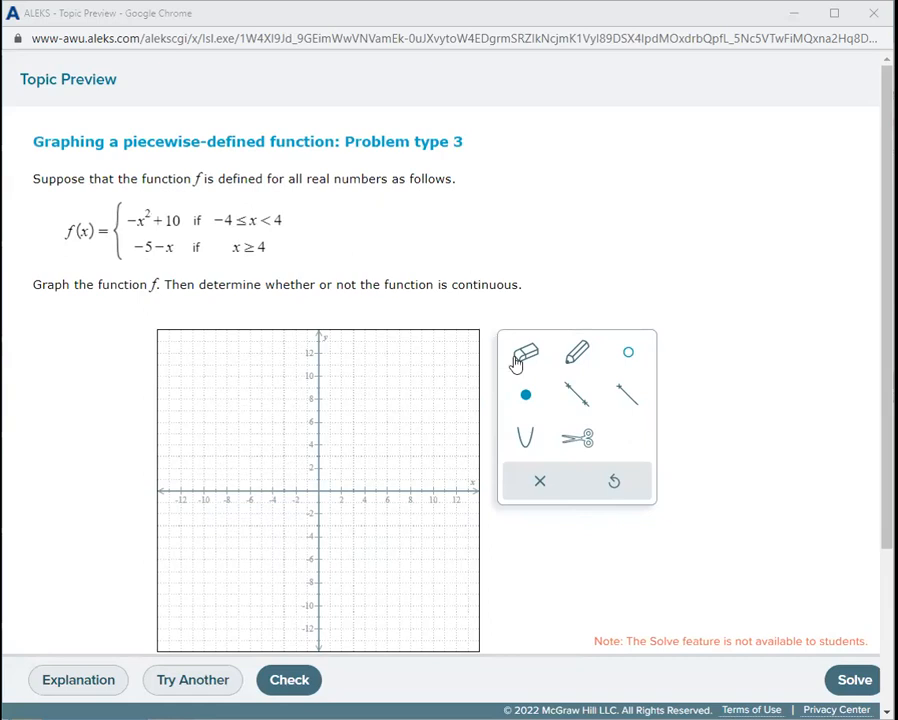
pyautogui.click(525, 445)
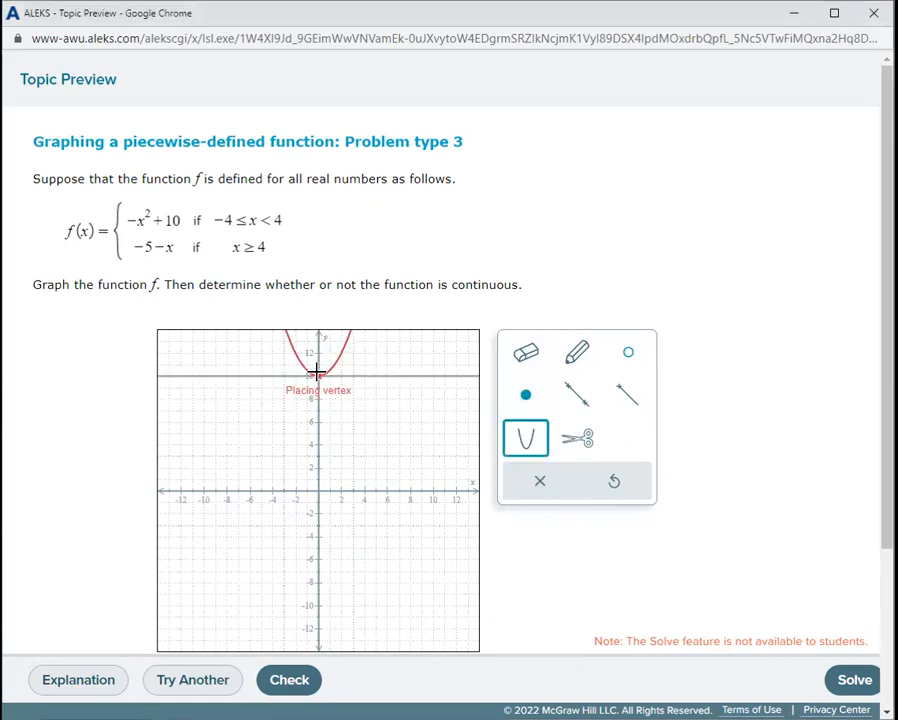
pyautogui.click(318, 376)
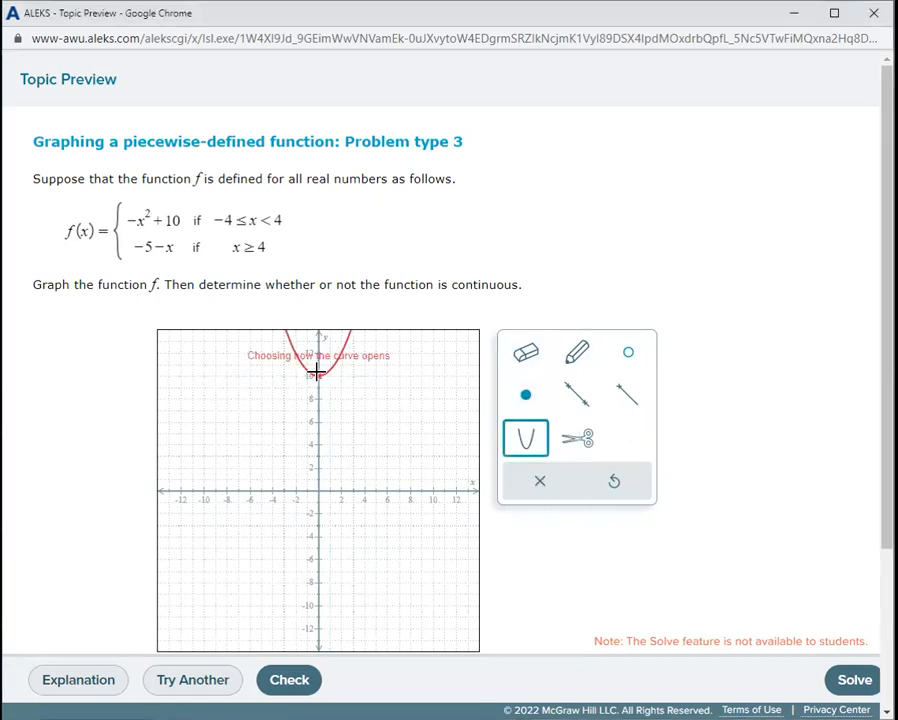
pyautogui.click(309, 423)
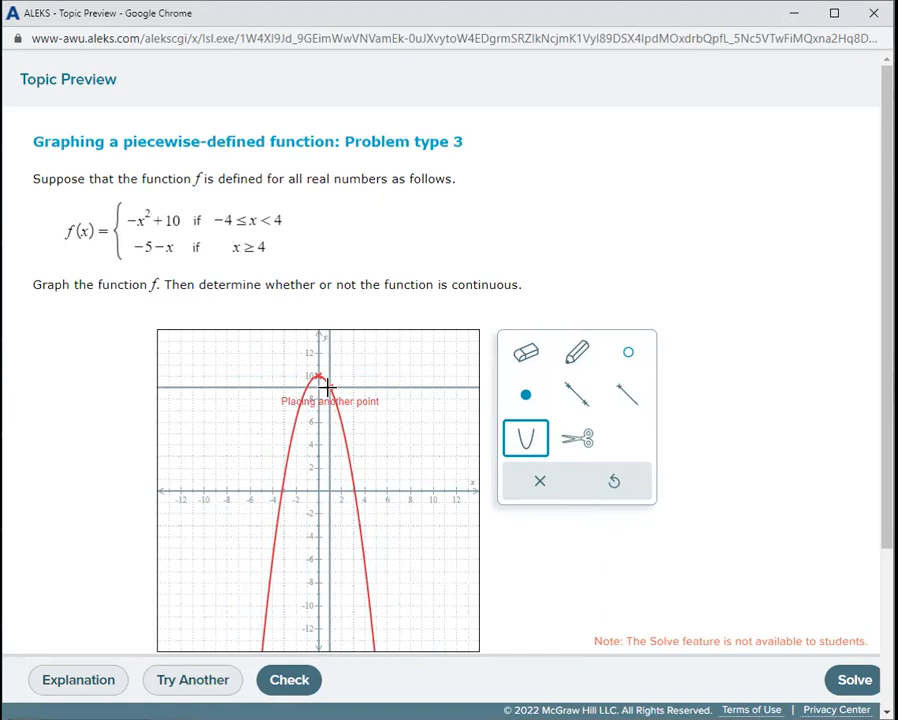
pyautogui.click(328, 386)
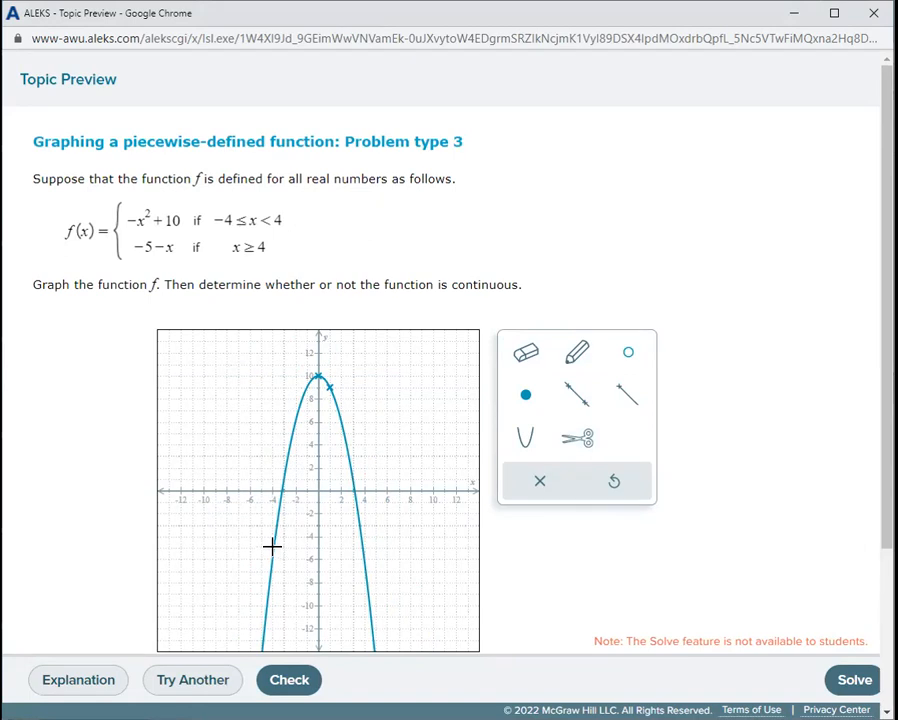
# Try to cut the parabola −x² + 10 at the point (−4, −5).
pyautogui.click(577, 438)
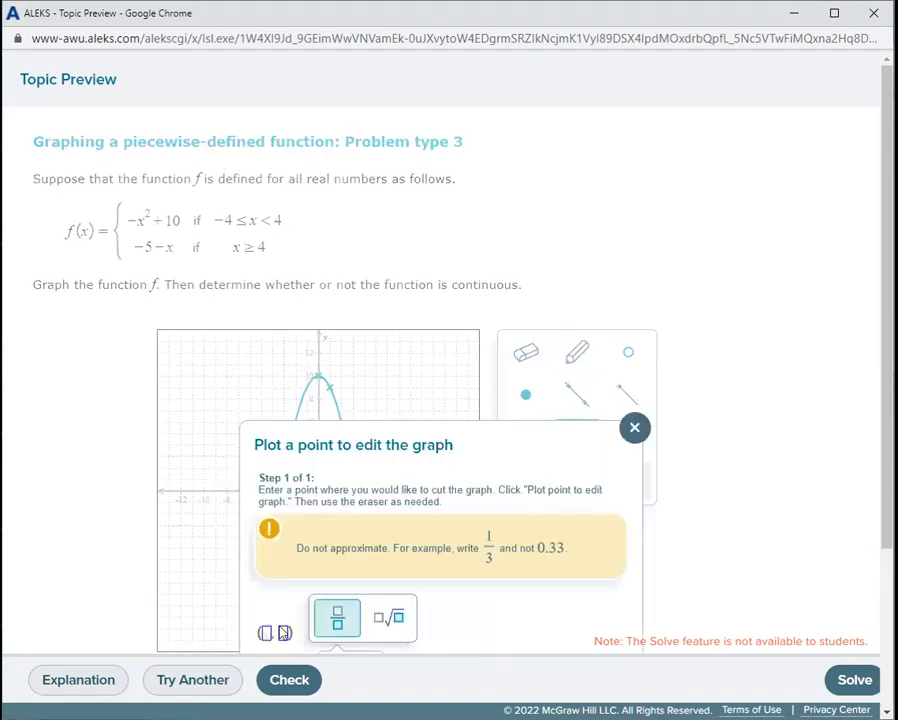
pyautogui.write('-4, ')
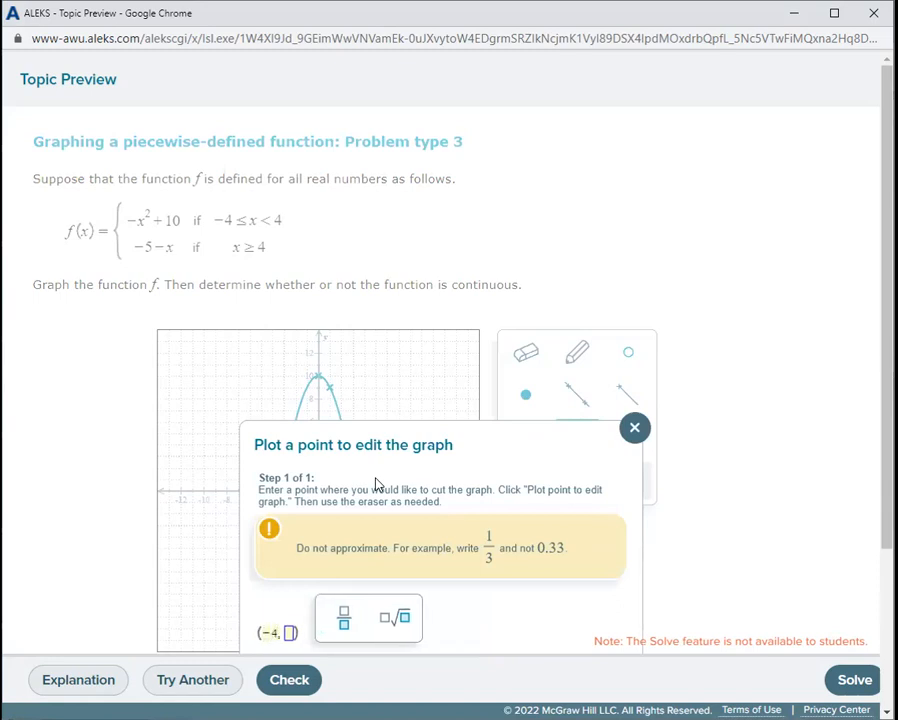
pyautogui.write('-5')
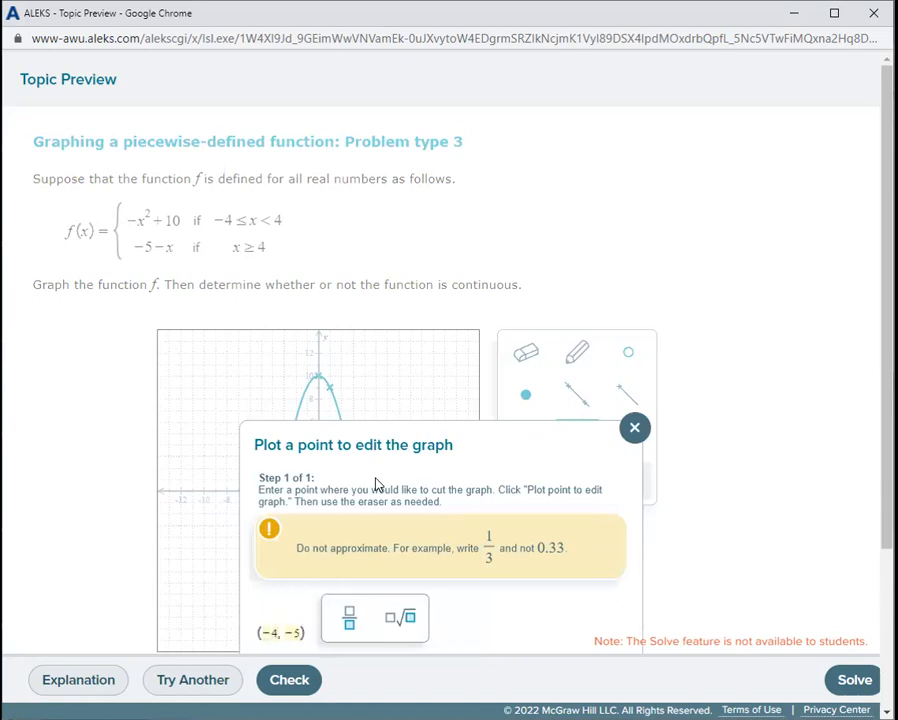
pyautogui.scroll(-1, 416, 550)
pyautogui.click(366, 604)
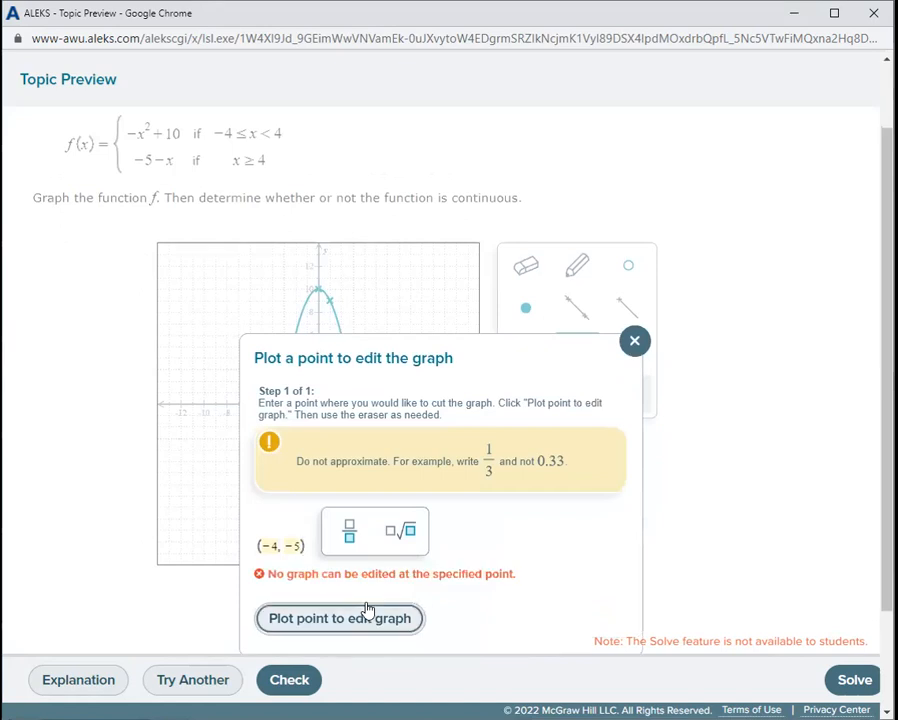
pyautogui.click(634, 340)
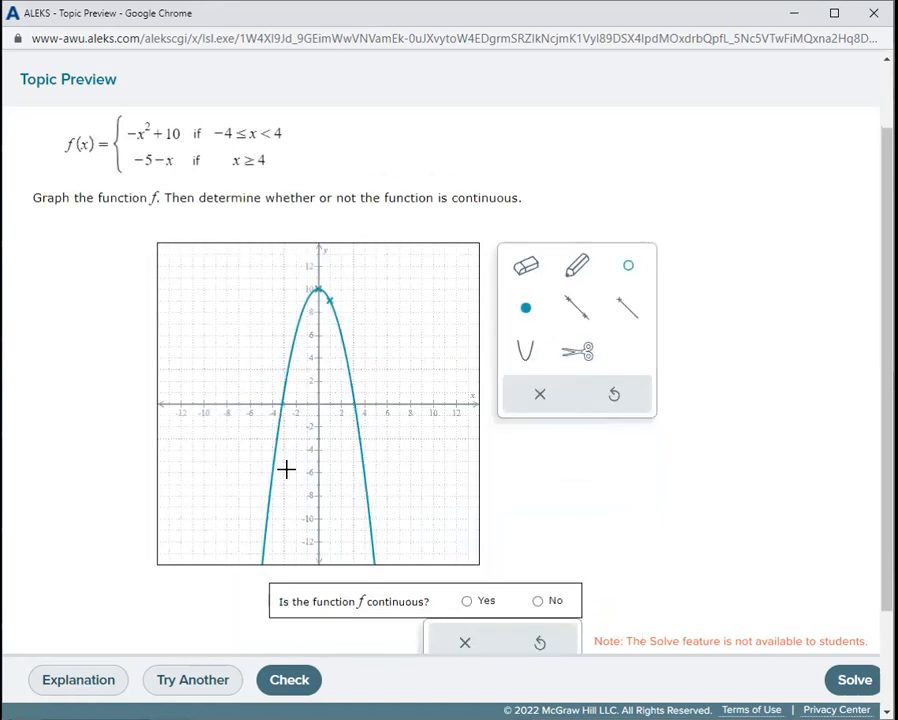
# Cut the parabola −x² + 10 at the point (−4, −6).
pyautogui.hotkey('ctrl', '+')
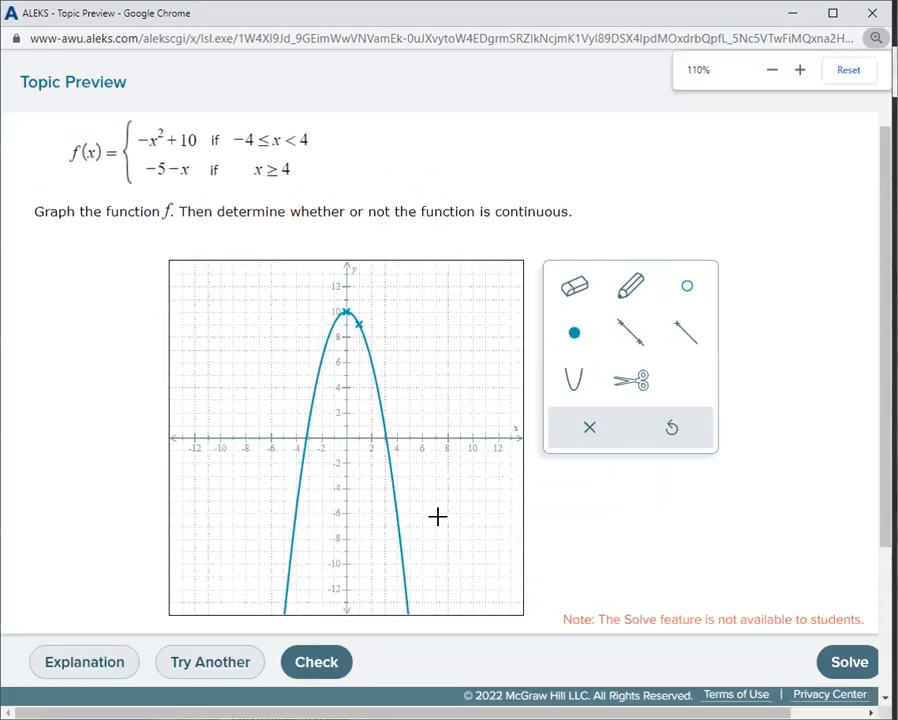
pyautogui.hotkey('ctrl', '+')
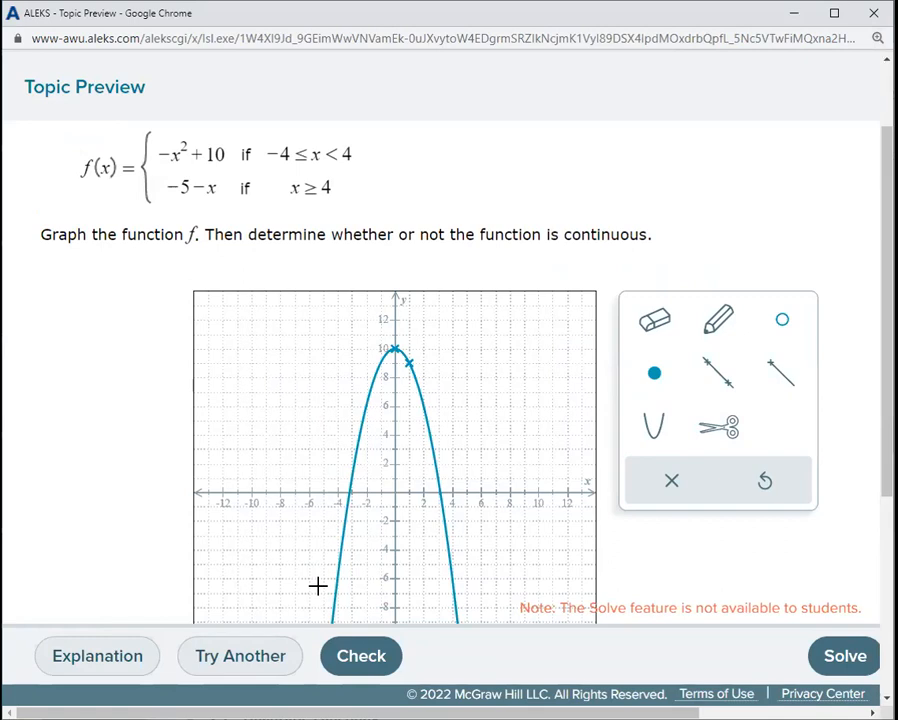
pyautogui.hotkey('ctrl', '0')
pyautogui.hotkey('ctrl', '-')
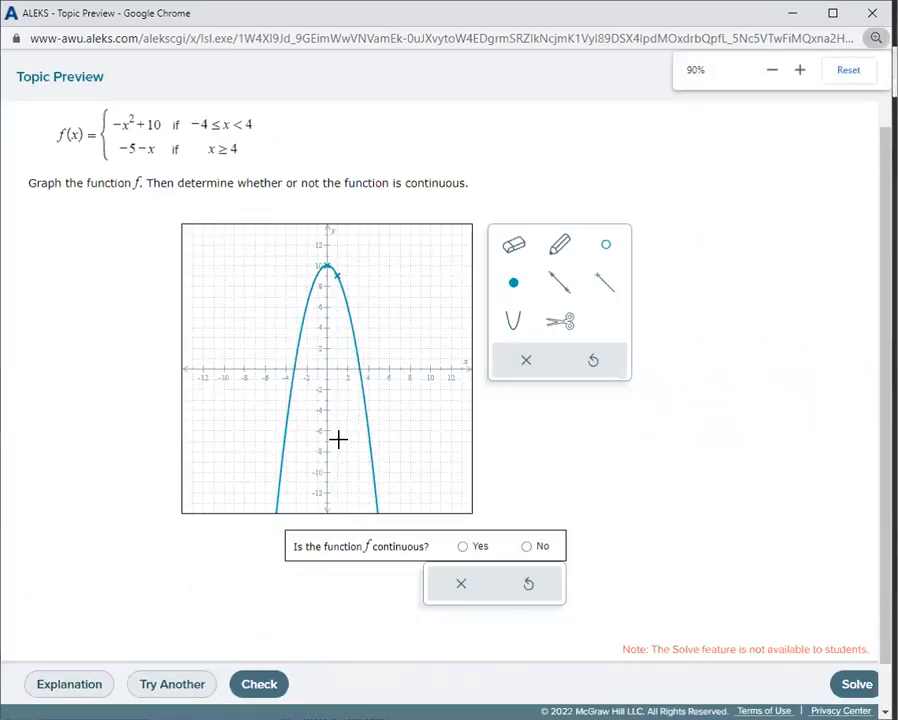
pyautogui.scroll(2, 116, 244)
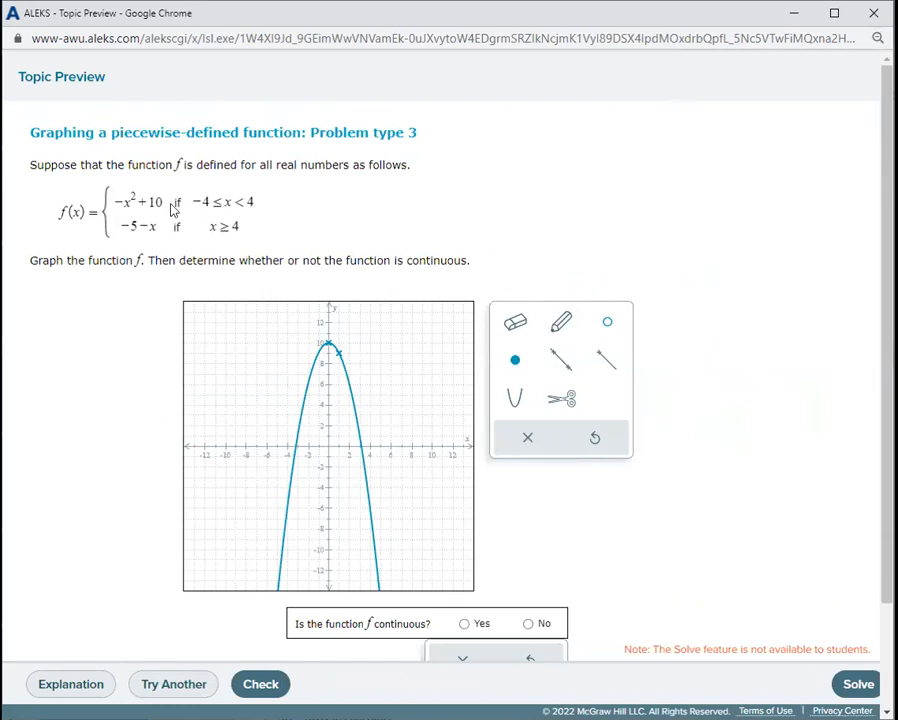
pyautogui.click(566, 400)
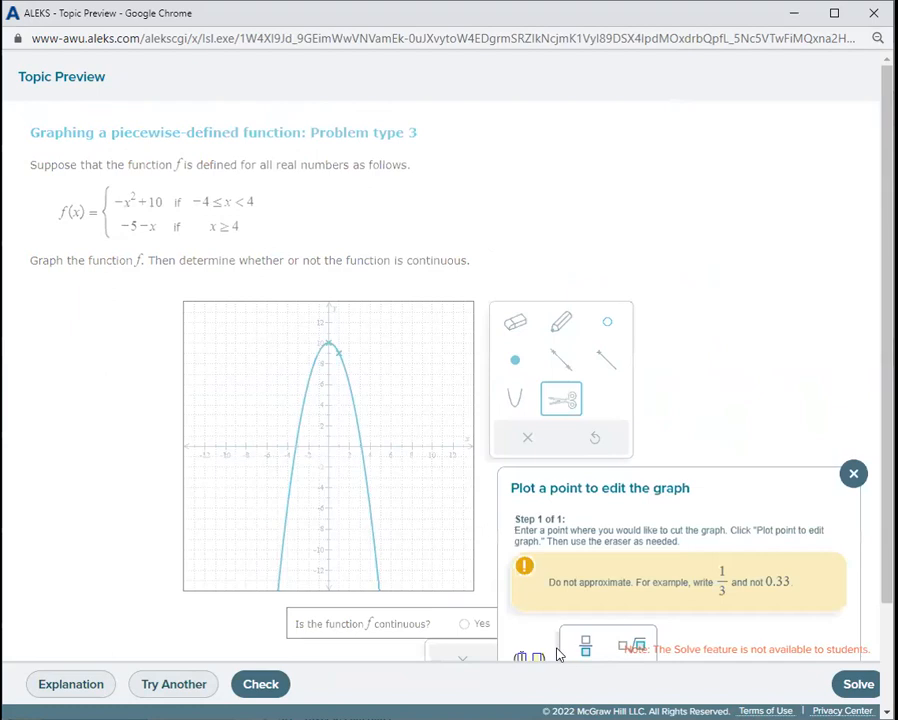
pyautogui.write('-6')
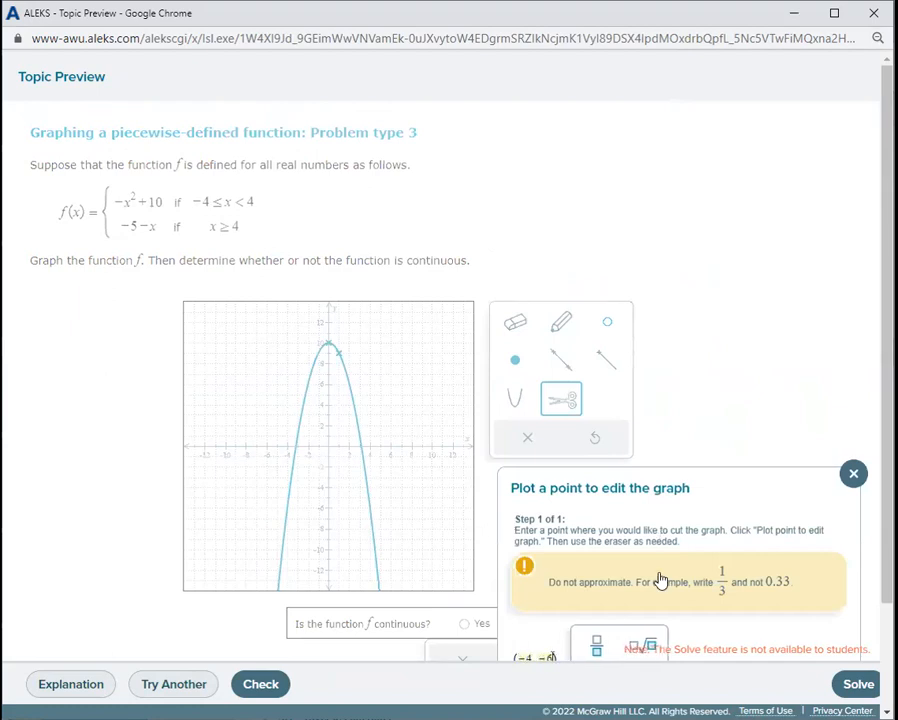
pyautogui.scroll(-2, 660, 540)
pyautogui.click(627, 586)
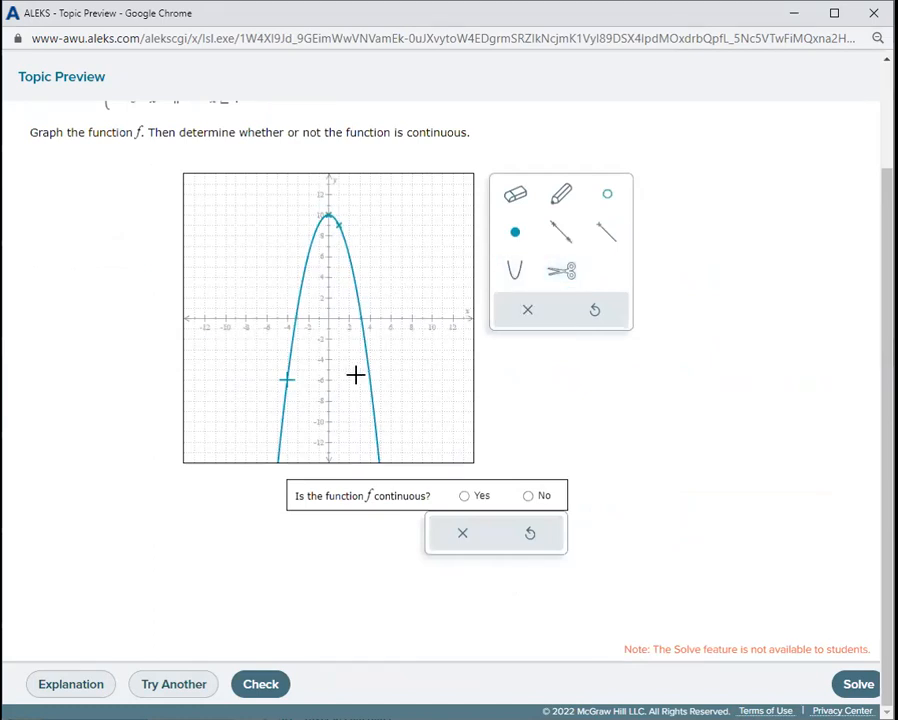
# Erase the part of the parabola below x = −4 and mark its end at (−4, −6) with a closed point.
pyautogui.scroll(1, 300, 460)
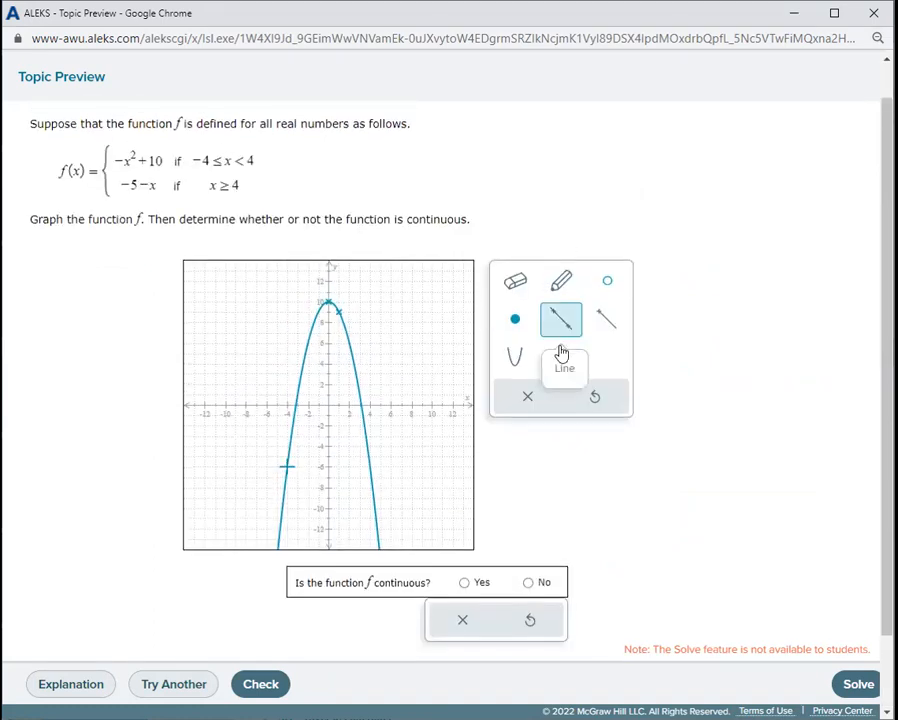
pyautogui.click(561, 281)
pyautogui.click(515, 283)
pyautogui.click(288, 484)
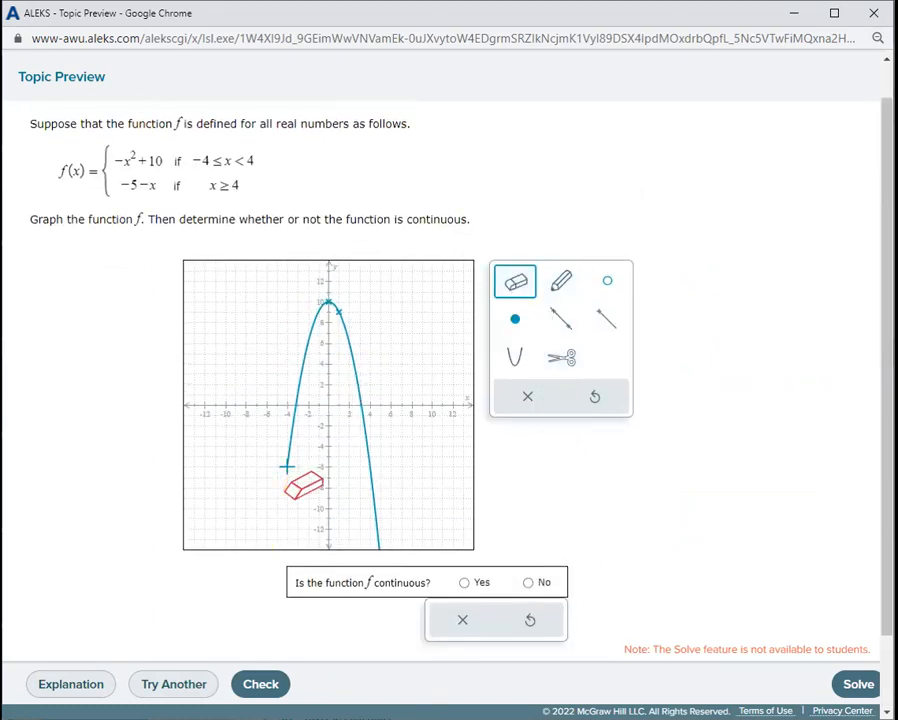
pyautogui.click(517, 322)
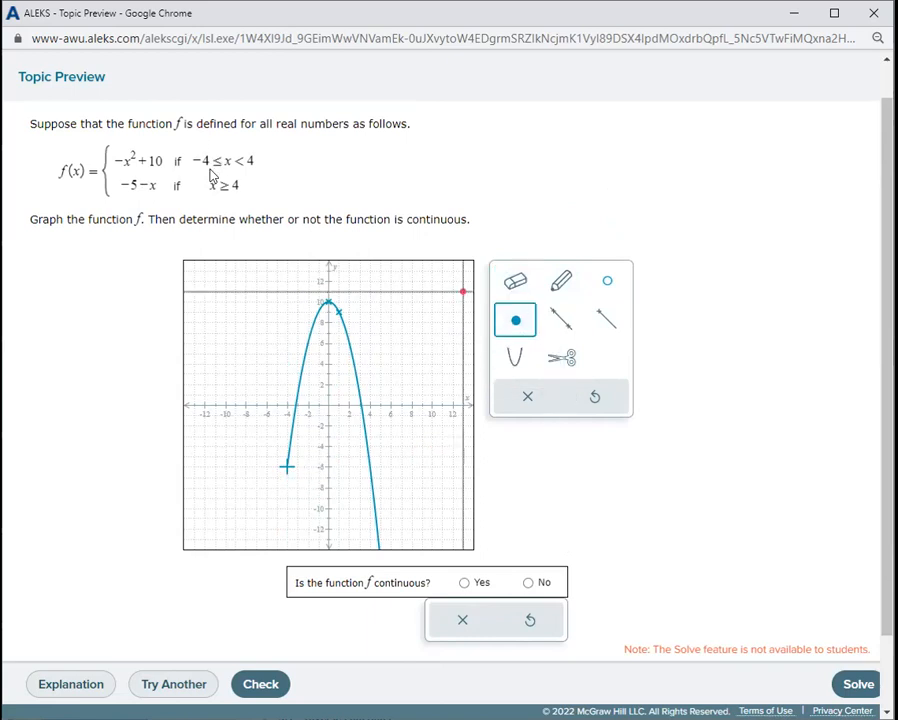
pyautogui.click(287, 466)
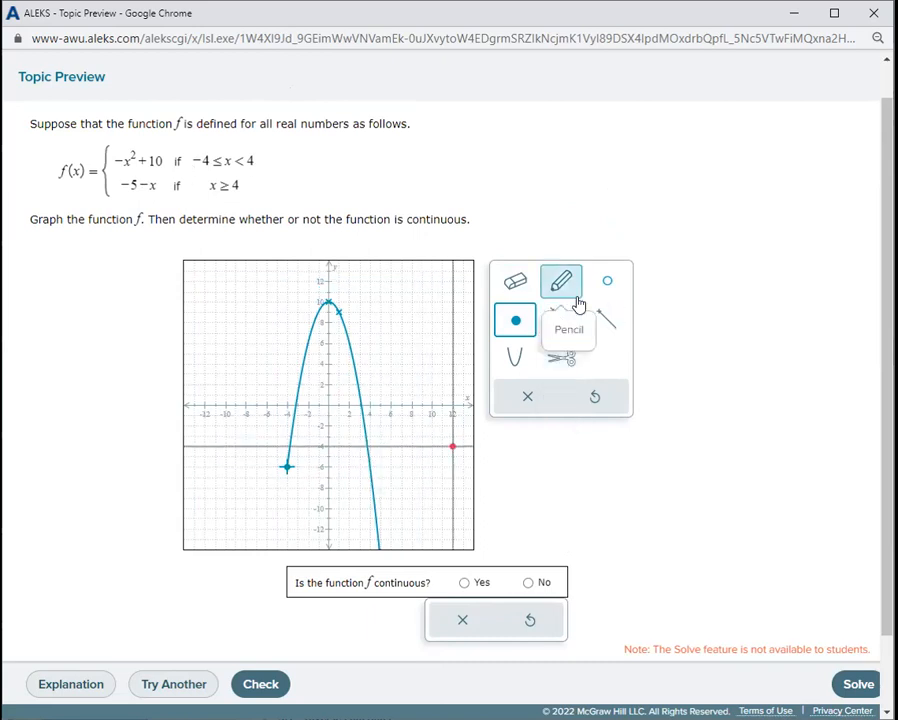
# Cut the parabola −x² + 10 at the point (4, −6).
pyautogui.click(561, 358)
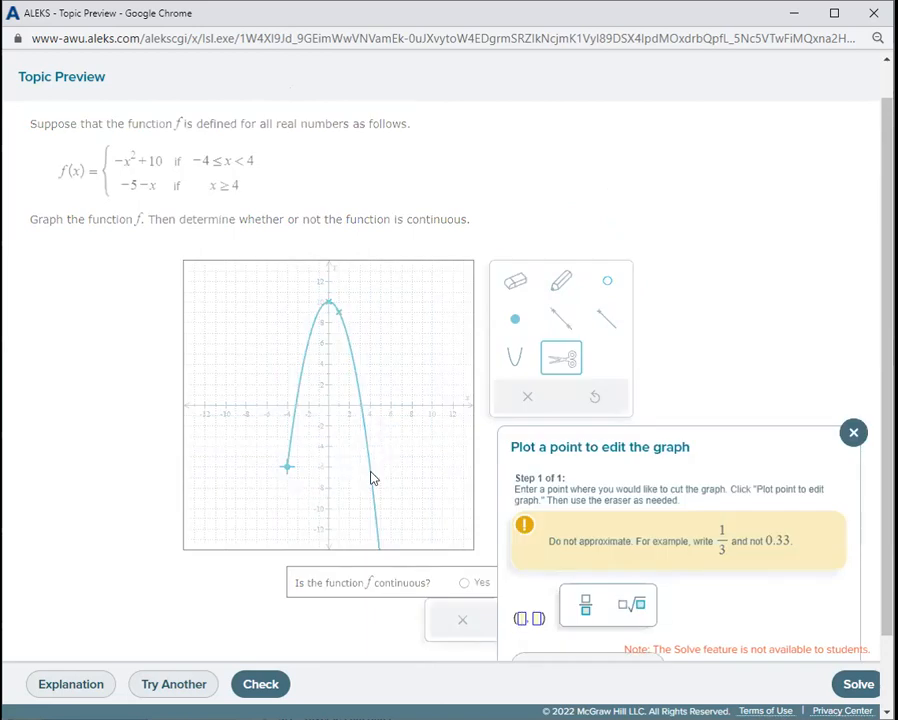
pyautogui.click(535, 618)
pyautogui.write('-6')
pyautogui.scroll(-1, 700, 610)
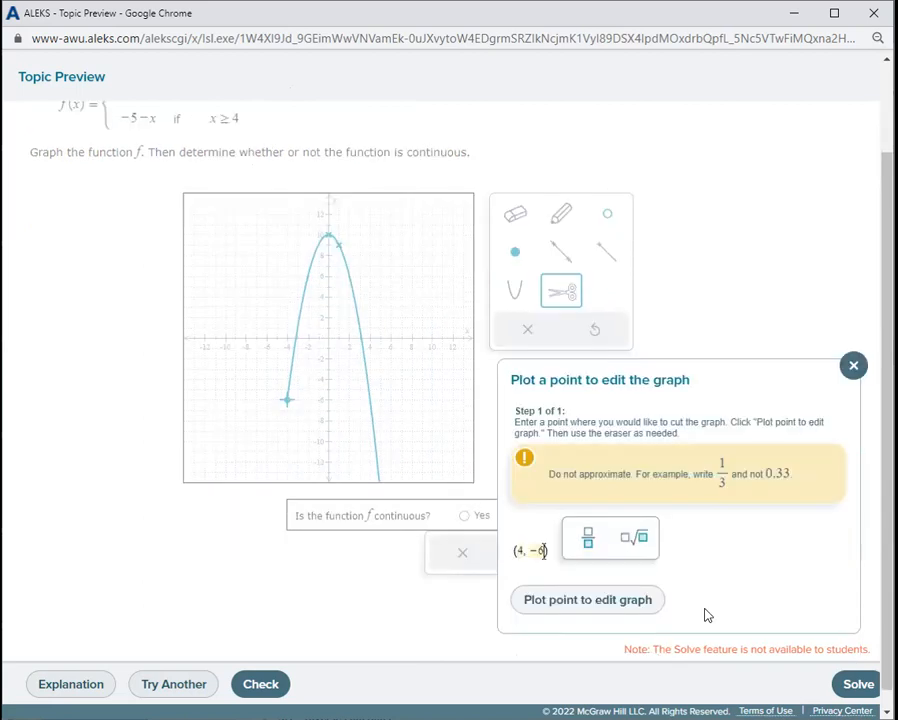
pyautogui.click(568, 578)
# Erase the part of the parabola beyond x = 4 and mark its end at (4, −6) with an open point.
pyautogui.click(515, 194)
pyautogui.click(376, 420)
pyautogui.scroll(2, 645, 489)
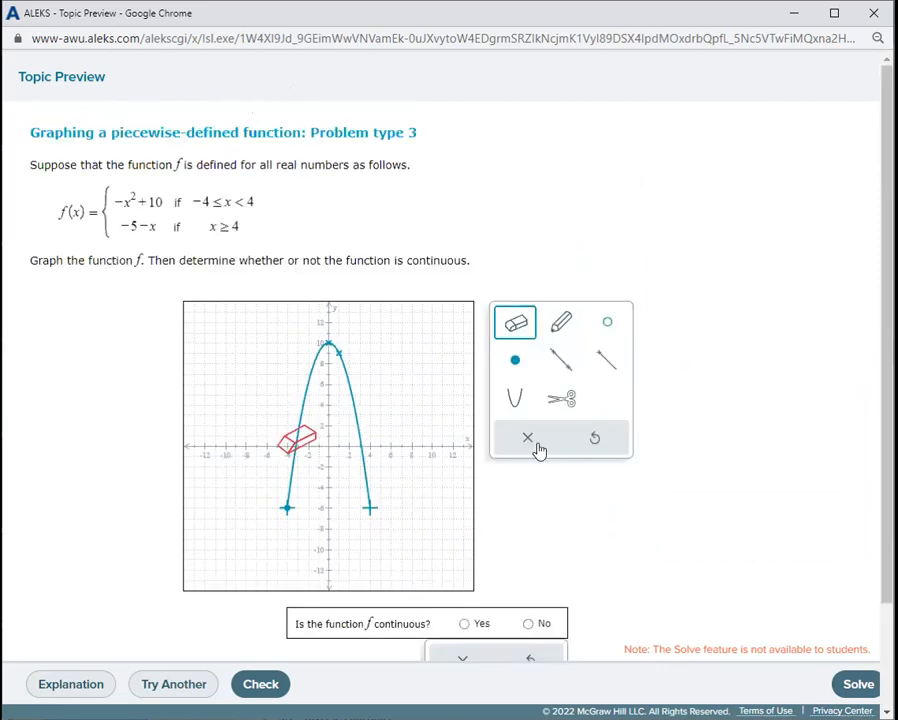
pyautogui.click(605, 323)
pyautogui.click(370, 508)
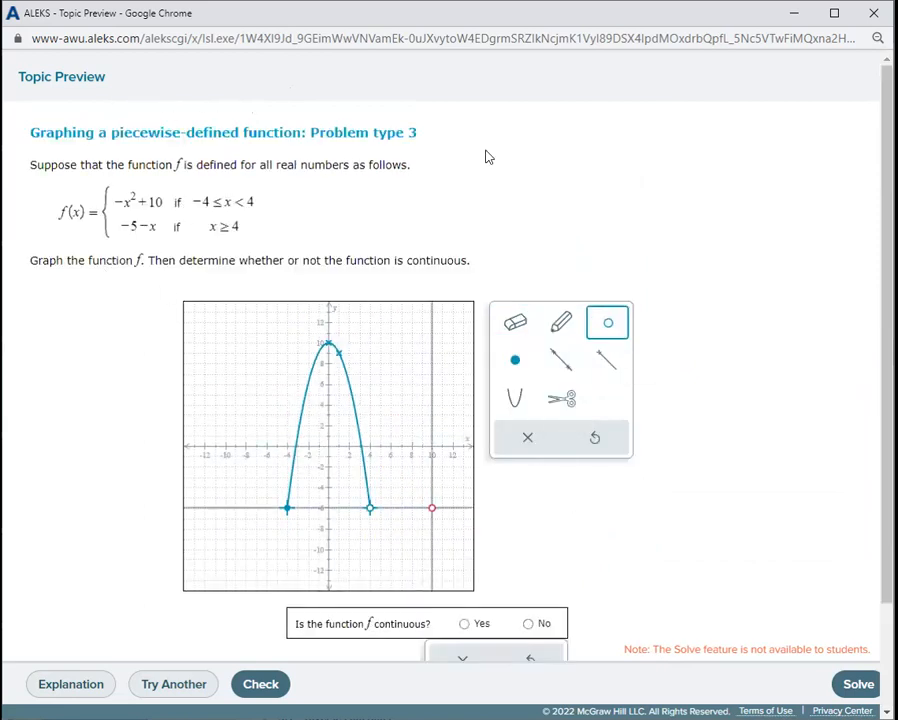
# Draw the line −5 − x through the points (0, −5) and (1, −6).
pyautogui.click(550, 363)
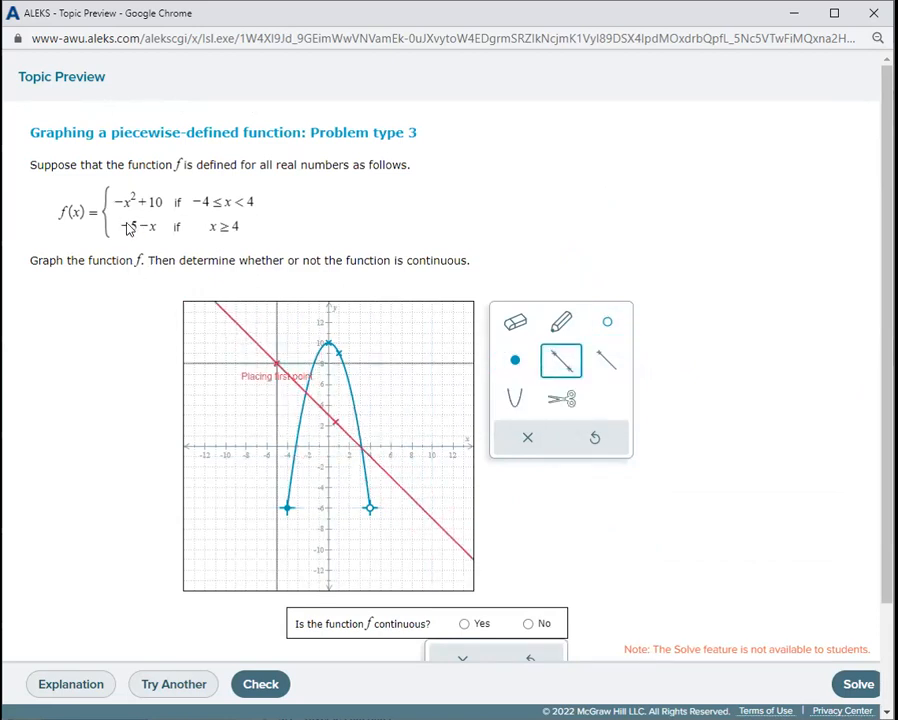
pyautogui.click(329, 497)
pyautogui.click(338, 508)
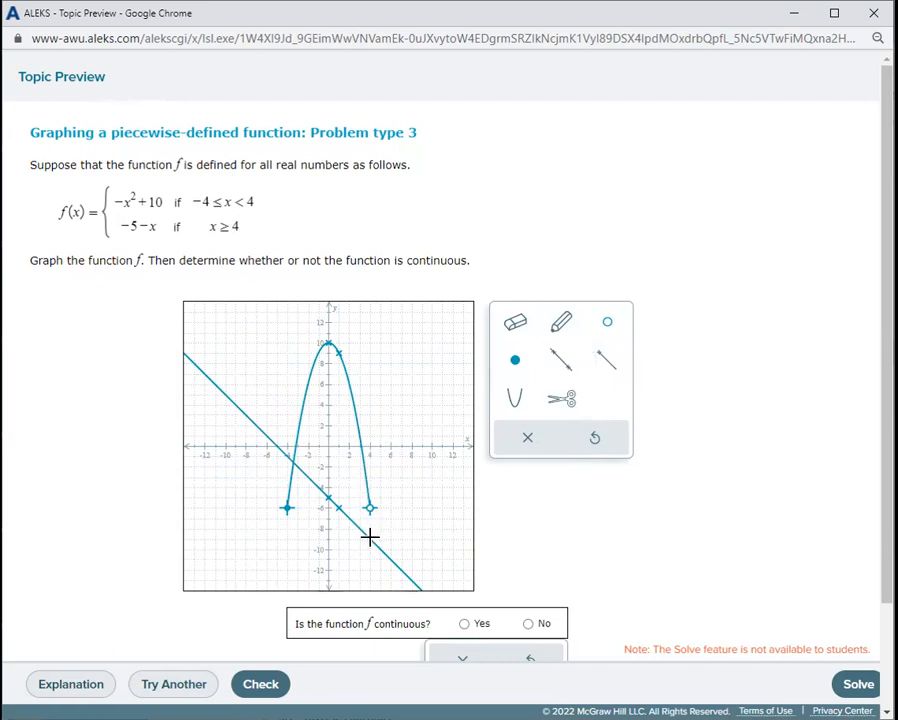
# Cut the line −5 − x at the point (4, −9).
pyautogui.click(563, 399)
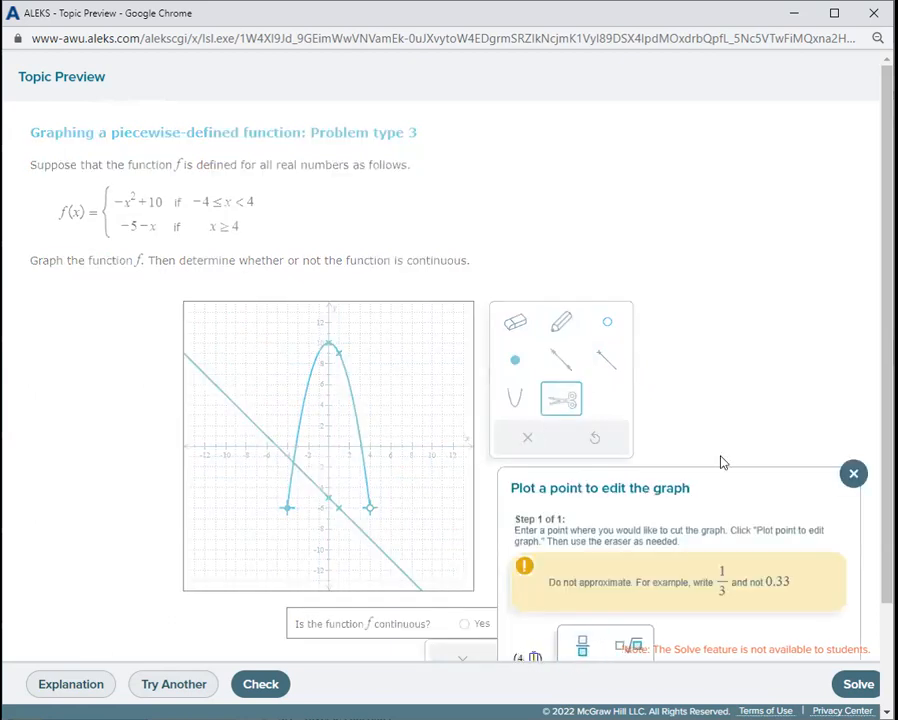
pyautogui.scroll(-3, 626, 574)
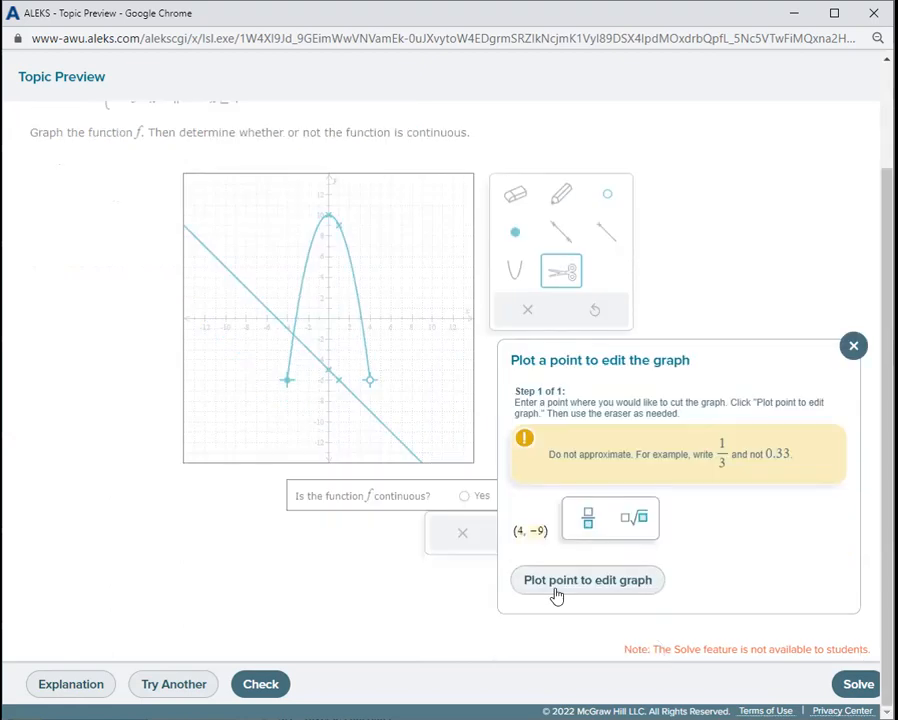
pyautogui.click(557, 593)
pyautogui.click(557, 200)
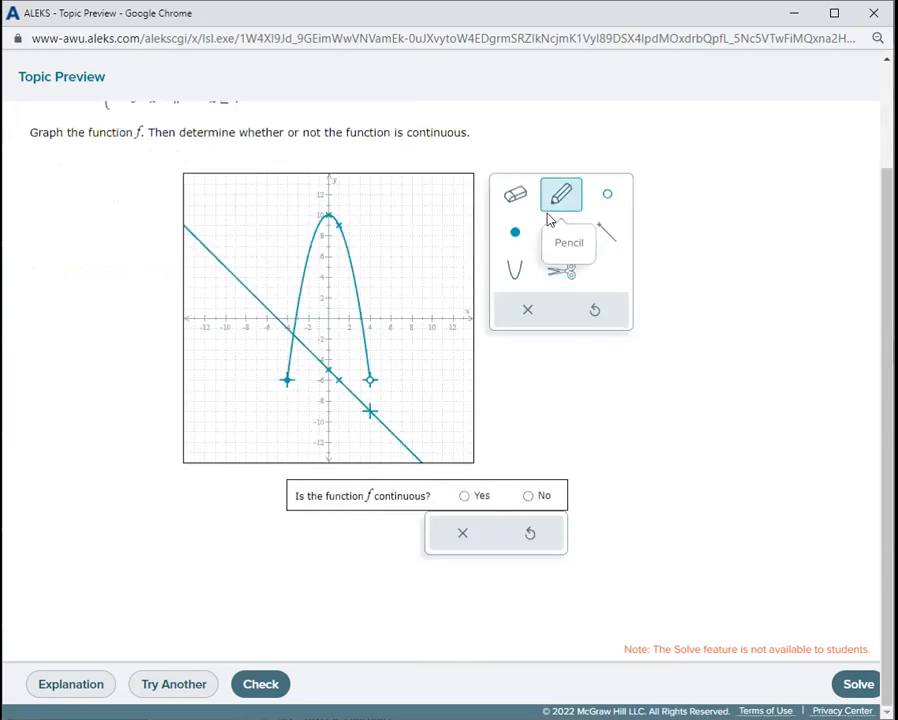
# Mark the cut at (4, −9) with a closed point and erase the part of the line where x is less than 4.
pyautogui.scroll(2, 229, 190)
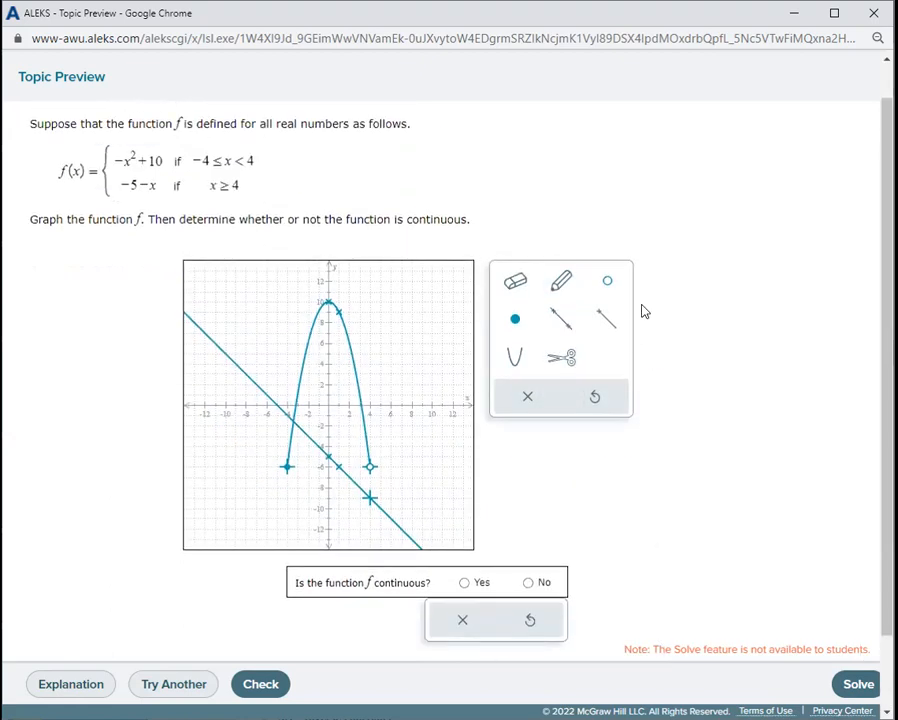
pyautogui.click(515, 320)
pyautogui.click(369, 495)
pyautogui.click(515, 281)
pyautogui.click(319, 443)
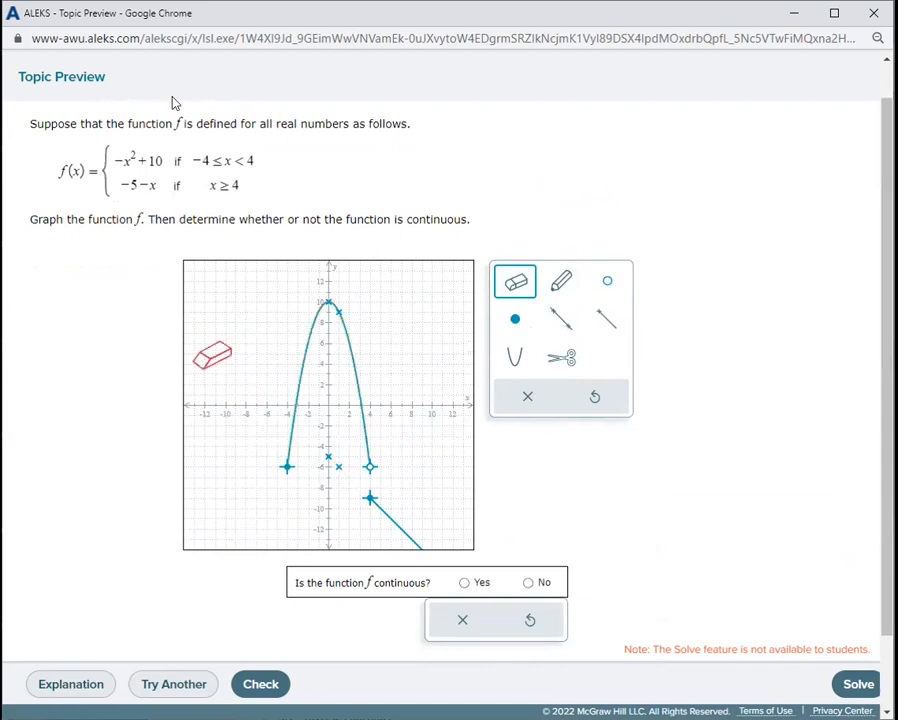
# Answer No to whether the function is continuous and submit the answer for checking.
pyautogui.click(264, 688)
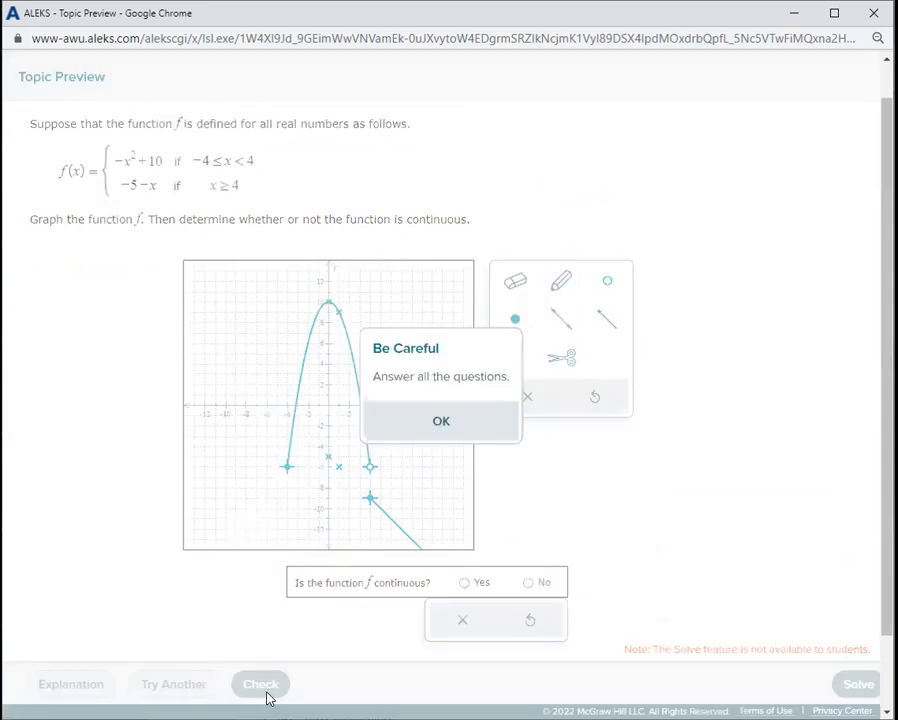
pyautogui.click(436, 428)
pyautogui.click(527, 583)
pyautogui.click(259, 687)
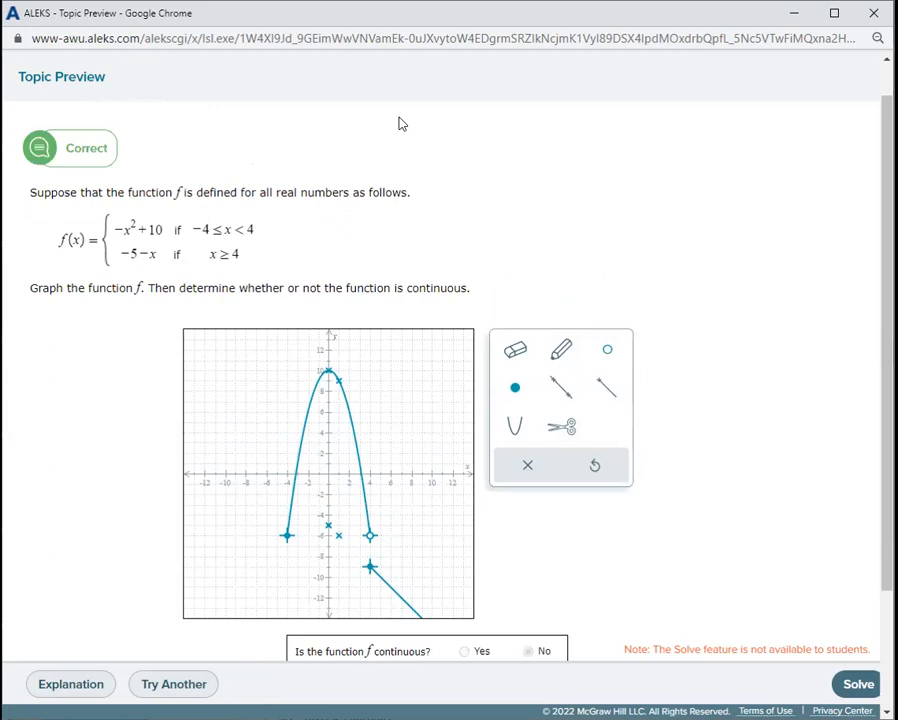
pyautogui.scroll(1, 692, 465)
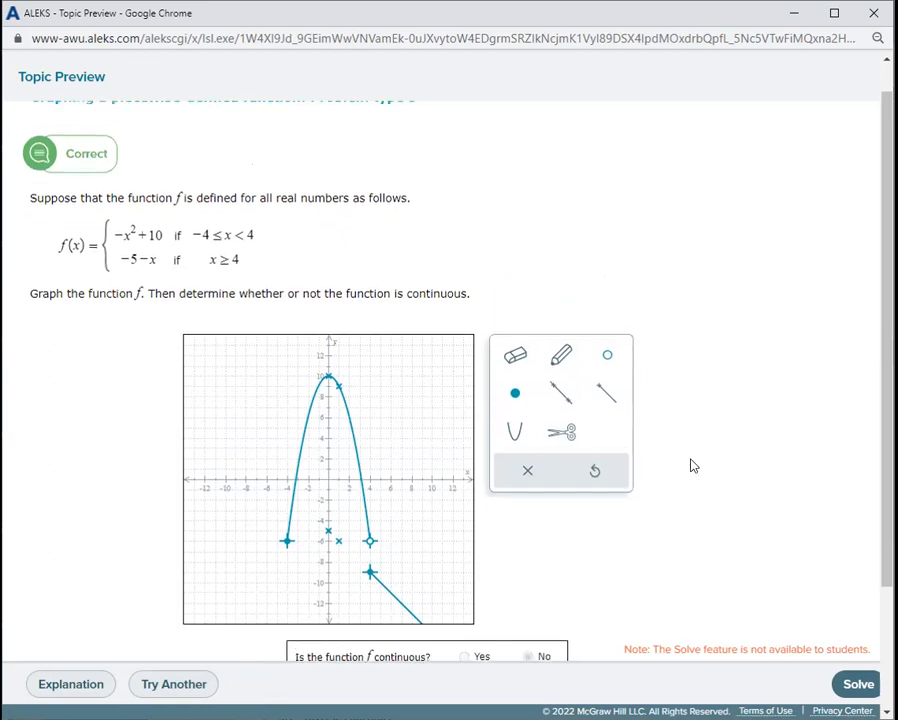